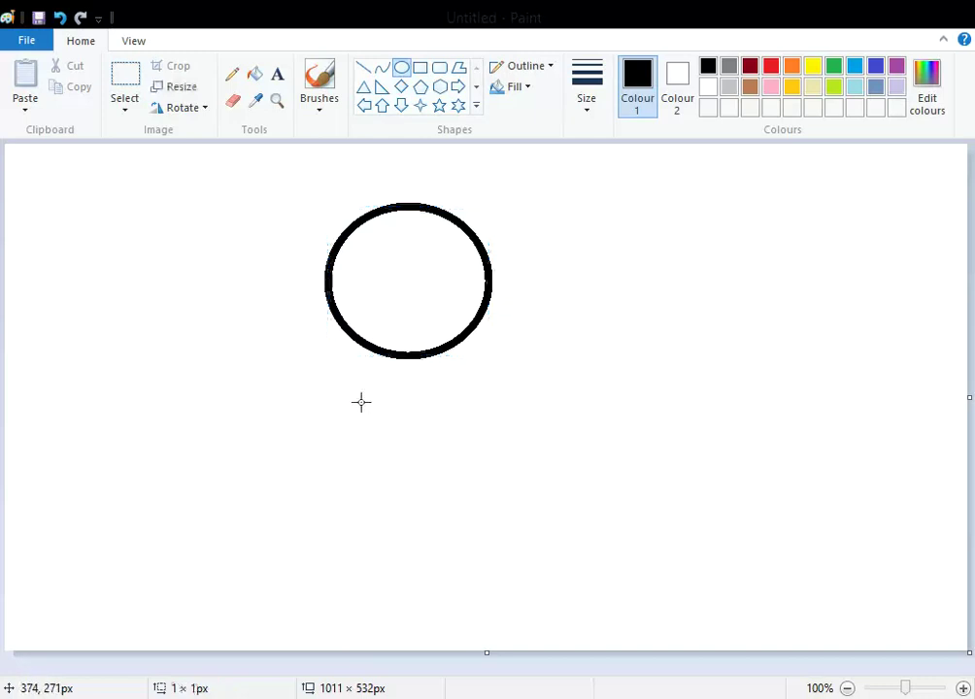
- Draw a black upright oval body of about 188 × 229 px below the head circle, slightly overlapping its lower edge
{"action": "left_click_drag", "start_coordinate": [353, 323], "coordinate": [531, 540]}
{"action": "left_click_drag", "start_coordinate": [453, 449], "coordinate": [424, 439]}
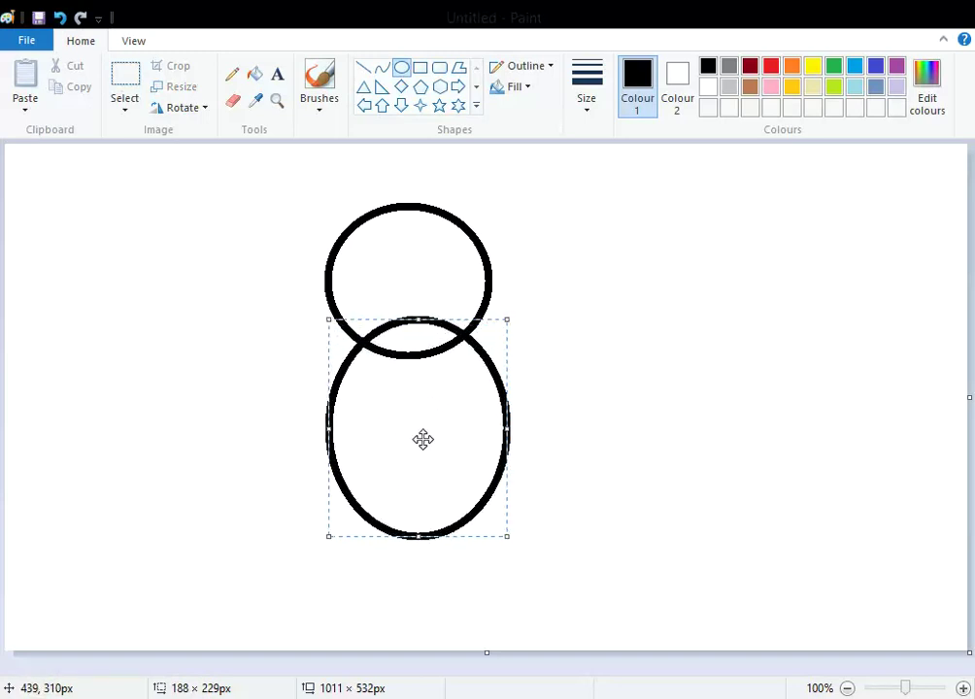
- Brush two rounded wings on each side of the body and a pointed stinger beneath it, using the thickest black stroke
{"action": "left_click", "coordinate": [319, 83]}
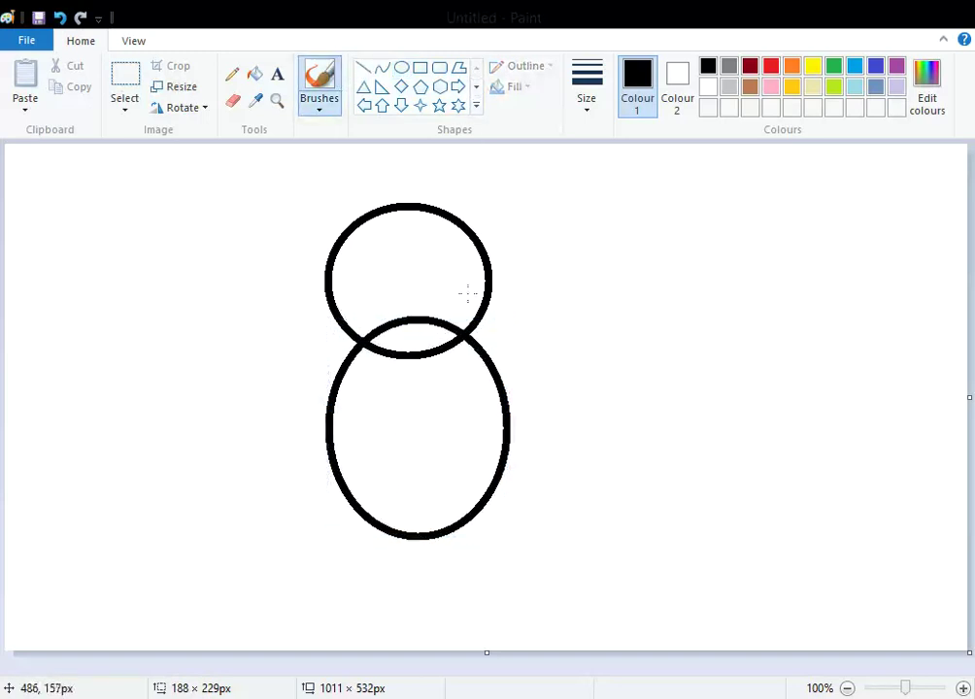
{"action": "left_click", "coordinate": [587, 92]}
{"action": "left_click", "coordinate": [589, 255]}
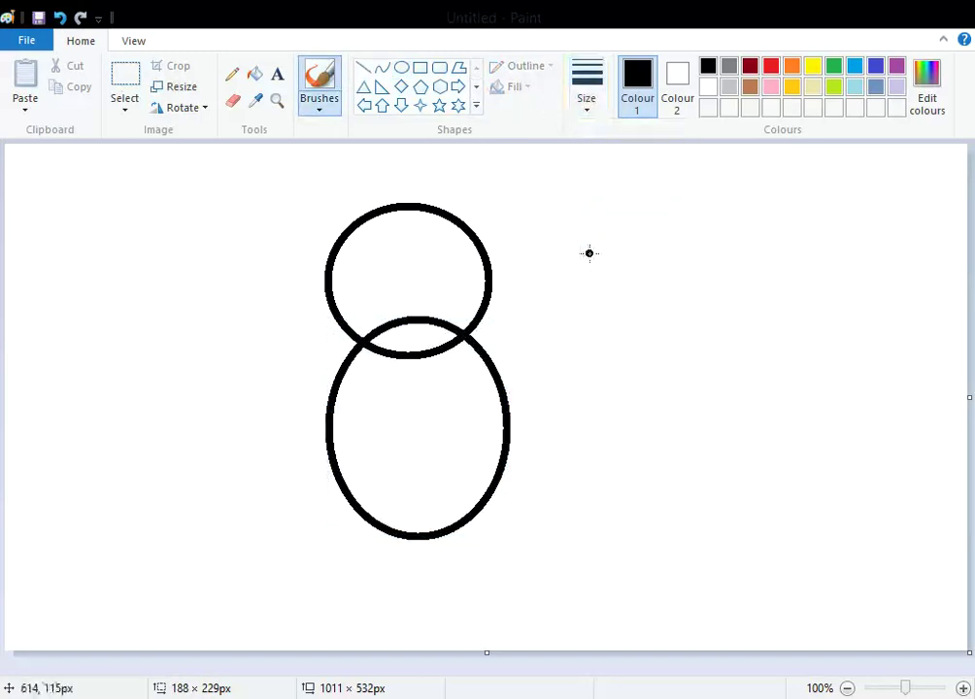
{"action": "mouse_move", "coordinate": [468, 330]}
{"action": "left_mouse_down"}
{"action": "mouse_move", "coordinate": [505, 293]}
{"action": "mouse_move", "coordinate": [580, 251]}
{"action": "mouse_move", "coordinate": [623, 257]}
{"action": "mouse_move", "coordinate": [653, 306]}
{"action": "left_mouse_up"}
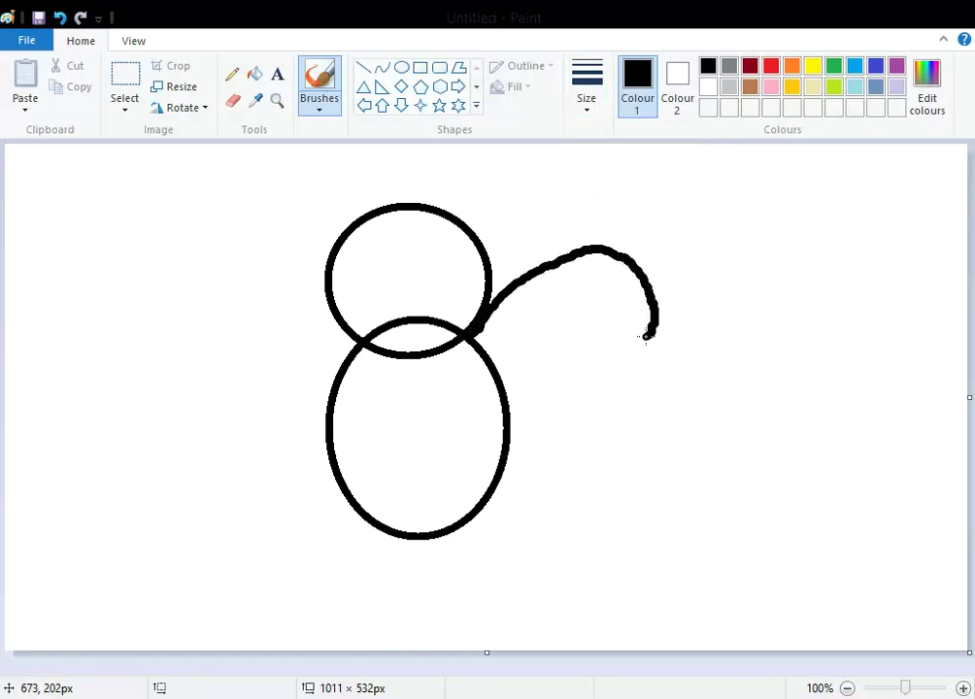
{"action": "mouse_move", "coordinate": [584, 397]}
{"action": "left_mouse_down"}
{"action": "mouse_move", "coordinate": [508, 422]}
{"action": "mouse_move", "coordinate": [586, 421]}
{"action": "mouse_move", "coordinate": [614, 447]}
{"action": "mouse_move", "coordinate": [635, 506]}
{"action": "mouse_move", "coordinate": [612, 549]}
{"action": "mouse_move", "coordinate": [589, 561]}
{"action": "mouse_move", "coordinate": [513, 551]}
{"action": "left_mouse_up"}
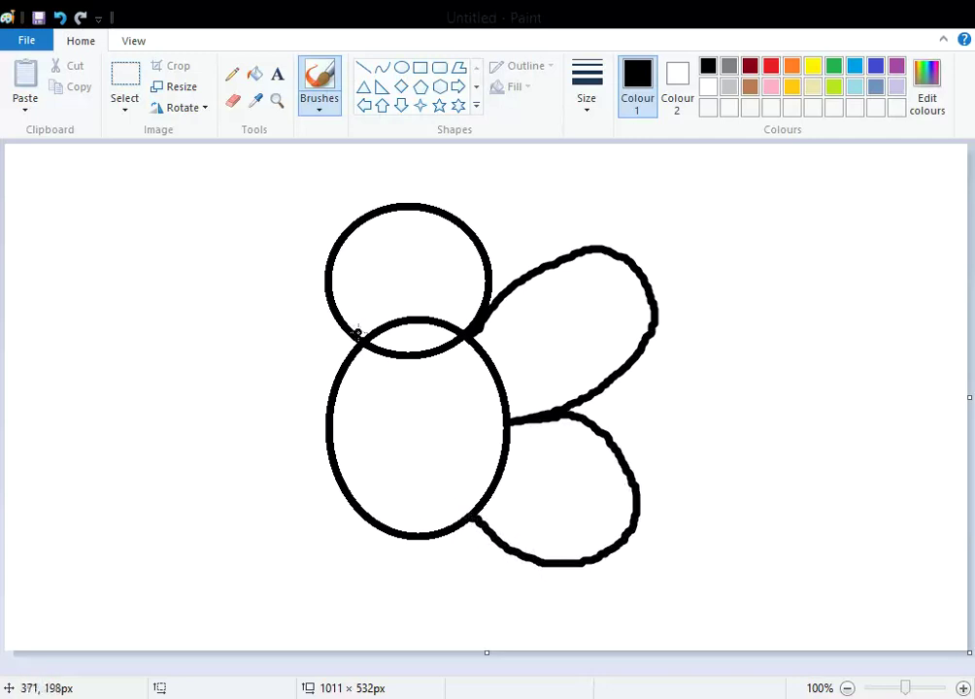
{"action": "mouse_move", "coordinate": [340, 328]}
{"action": "left_mouse_down"}
{"action": "mouse_move", "coordinate": [261, 287]}
{"action": "mouse_move", "coordinate": [201, 288]}
{"action": "mouse_move", "coordinate": [168, 318]}
{"action": "mouse_move", "coordinate": [168, 403]}
{"action": "mouse_move", "coordinate": [229, 443]}
{"action": "mouse_move", "coordinate": [326, 442]}
{"action": "mouse_move", "coordinate": [259, 445]}
{"action": "mouse_move", "coordinate": [205, 489]}
{"action": "mouse_move", "coordinate": [210, 540]}
{"action": "mouse_move", "coordinate": [231, 554]}
{"action": "mouse_move", "coordinate": [311, 556]}
{"action": "mouse_move", "coordinate": [367, 523]}
{"action": "left_mouse_up"}
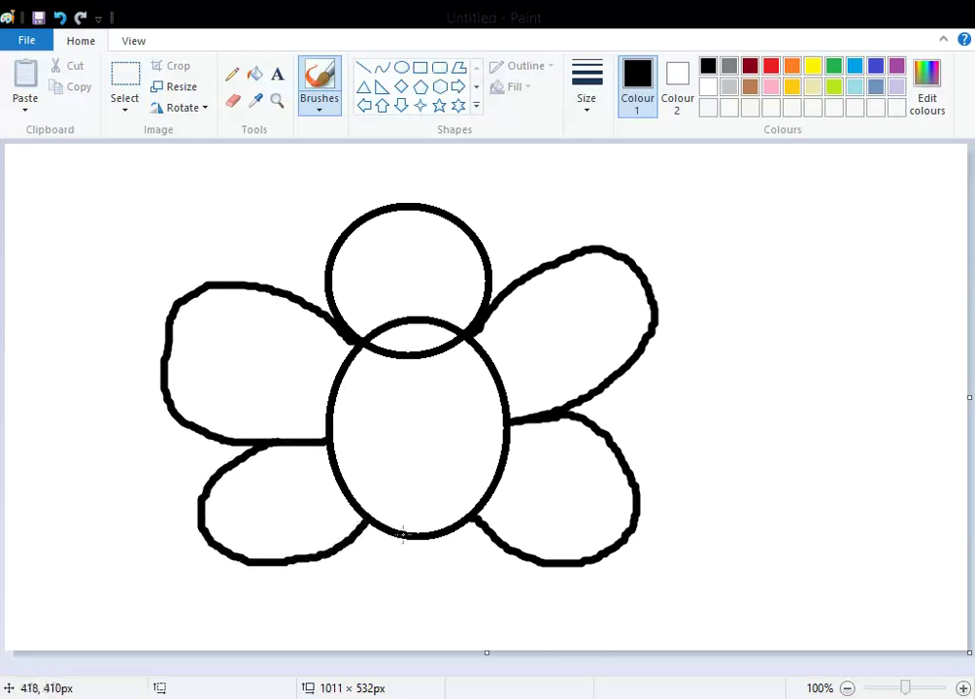
{"action": "mouse_move", "coordinate": [392, 551]}
{"action": "left_mouse_down"}
{"action": "mouse_move", "coordinate": [418, 612]}
{"action": "mouse_move", "coordinate": [451, 545]}
{"action": "left_mouse_up"}
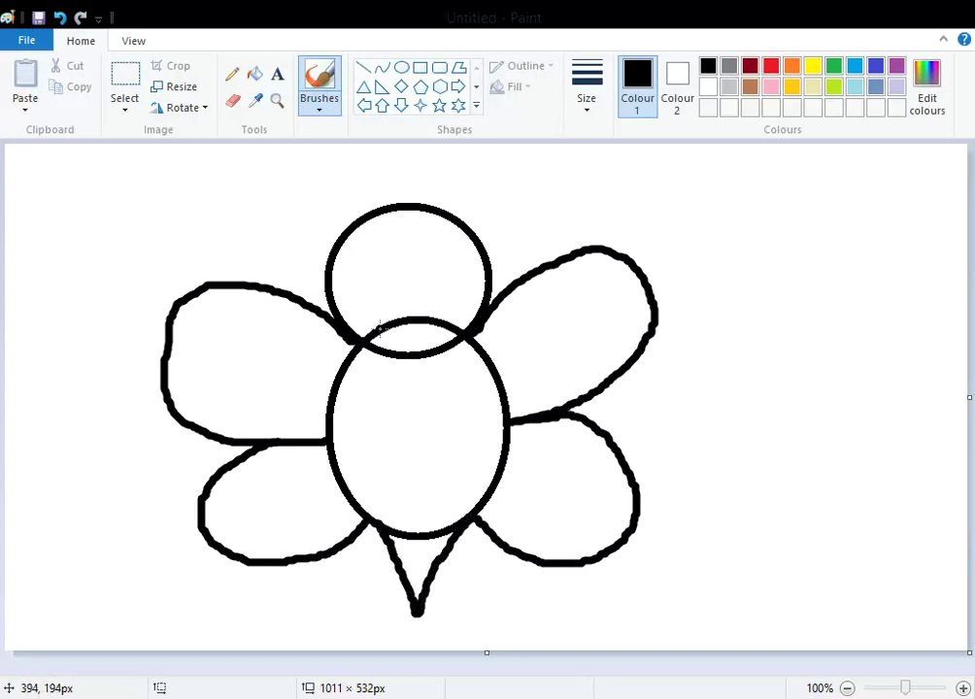
- Draw four downward-bowed stripes across the body with the Curve tool at the thickest line size
{"action": "left_click", "coordinate": [382, 67]}
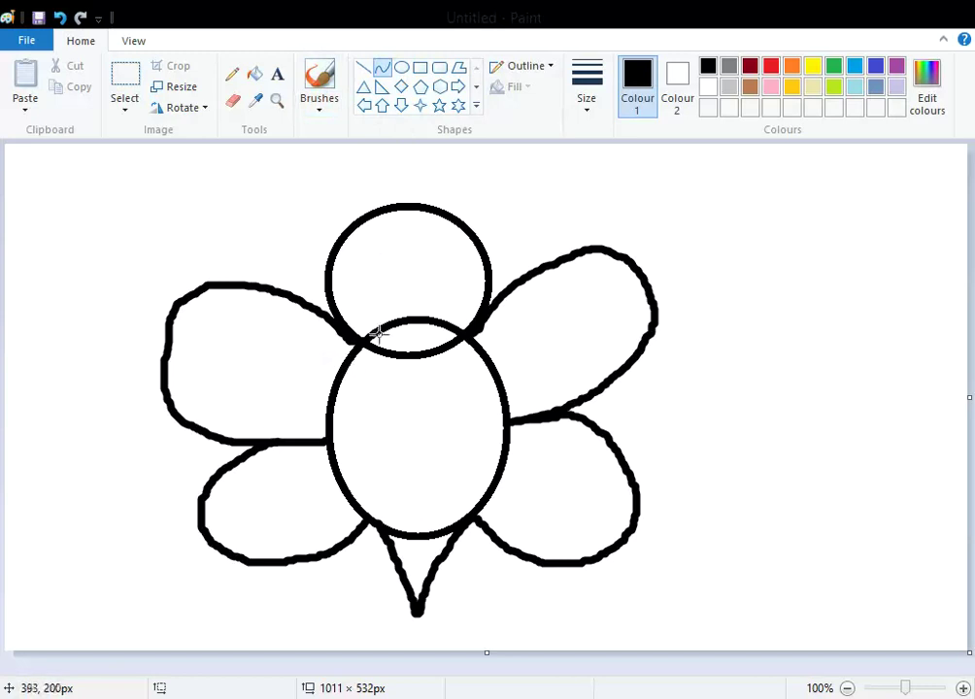
{"action": "left_click", "coordinate": [596, 94]}
{"action": "left_click", "coordinate": [589, 264]}
{"action": "left_click_drag", "start_coordinate": [340, 371], "coordinate": [392, 389]}
{"action": "left_click", "coordinate": [365, 74]}
{"action": "left_click", "coordinate": [382, 68]}
{"action": "left_click_drag", "start_coordinate": [334, 404], "coordinate": [505, 410]}
{"action": "left_click_drag", "start_coordinate": [421, 410], "coordinate": [419, 433]}
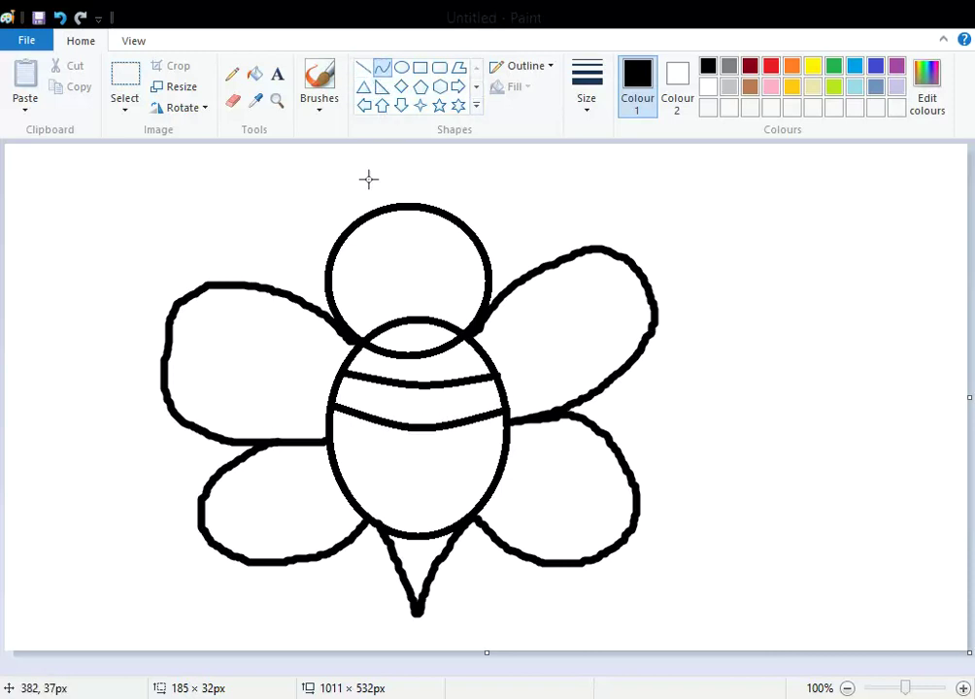
{"action": "left_click_drag", "start_coordinate": [339, 459], "coordinate": [503, 471]}
{"action": "left_click_drag", "start_coordinate": [424, 465], "coordinate": [416, 478]}
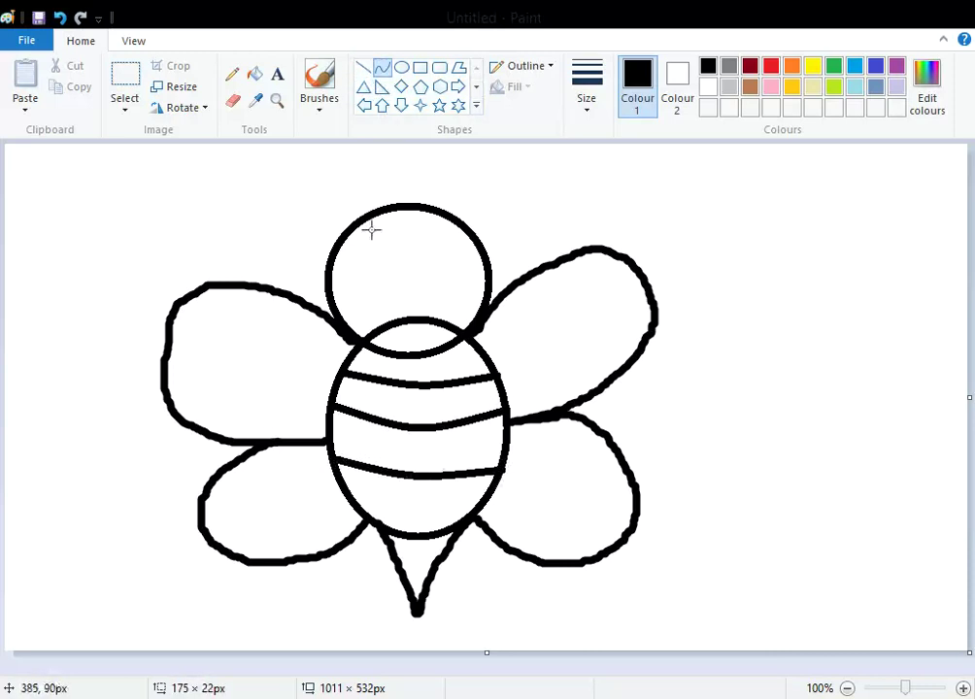
{"action": "left_click", "coordinate": [383, 70]}
{"action": "left_click_drag", "start_coordinate": [348, 494], "coordinate": [418, 514]}
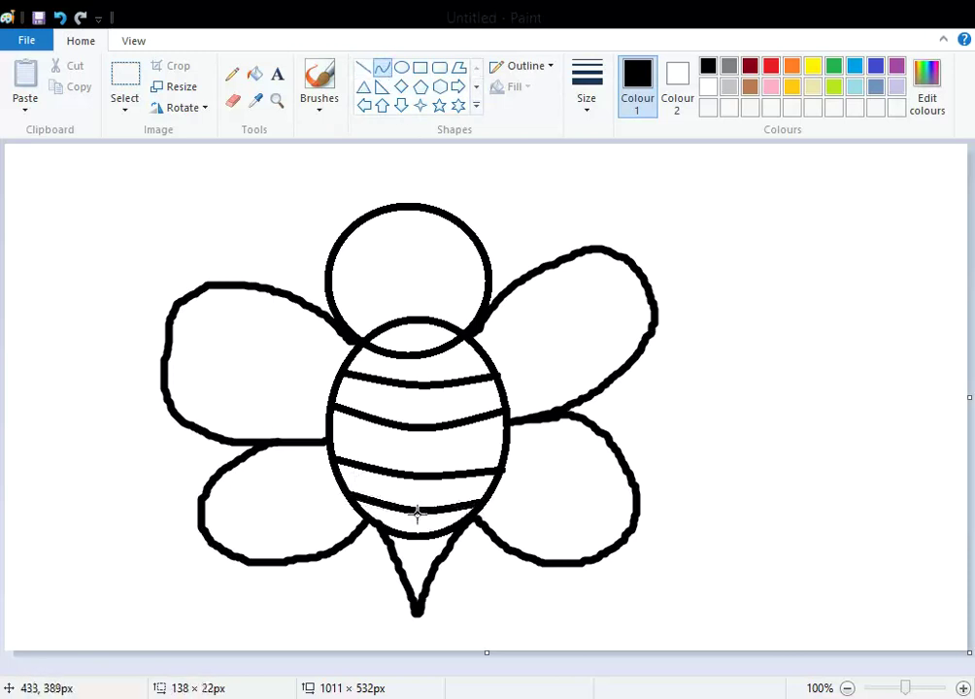
- Draw one thin straight vein line from the body into each of the four wings, using the thinnest line size
{"action": "left_click", "coordinate": [365, 68]}
{"action": "left_click", "coordinate": [585, 102]}
{"action": "left_click", "coordinate": [591, 148]}
{"action": "left_click_drag", "start_coordinate": [499, 376], "coordinate": [577, 329]}
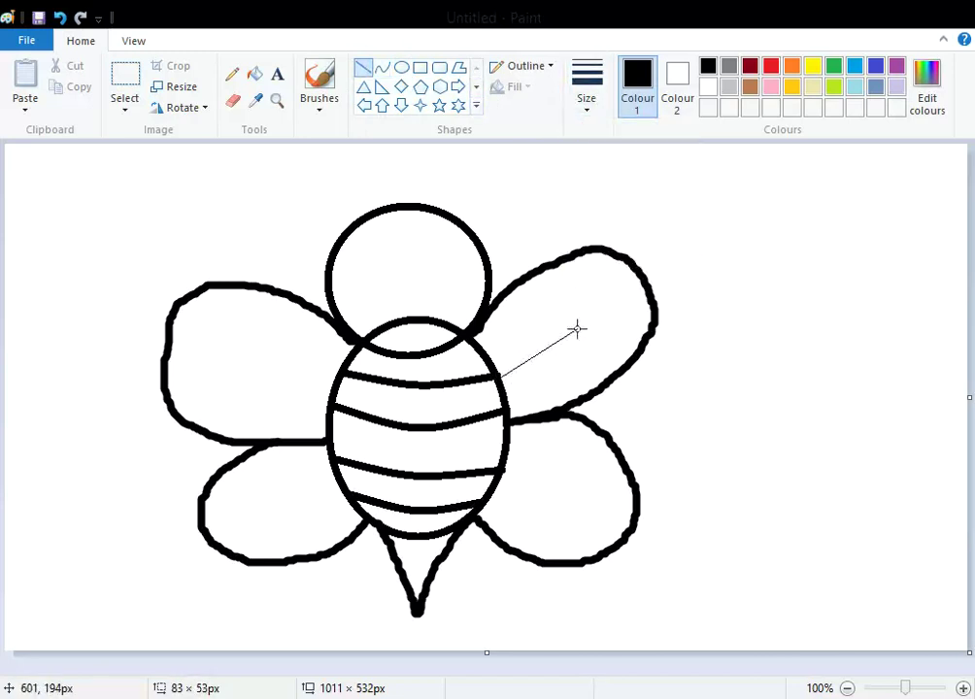
{"action": "left_click_drag", "start_coordinate": [335, 379], "coordinate": [258, 347]}
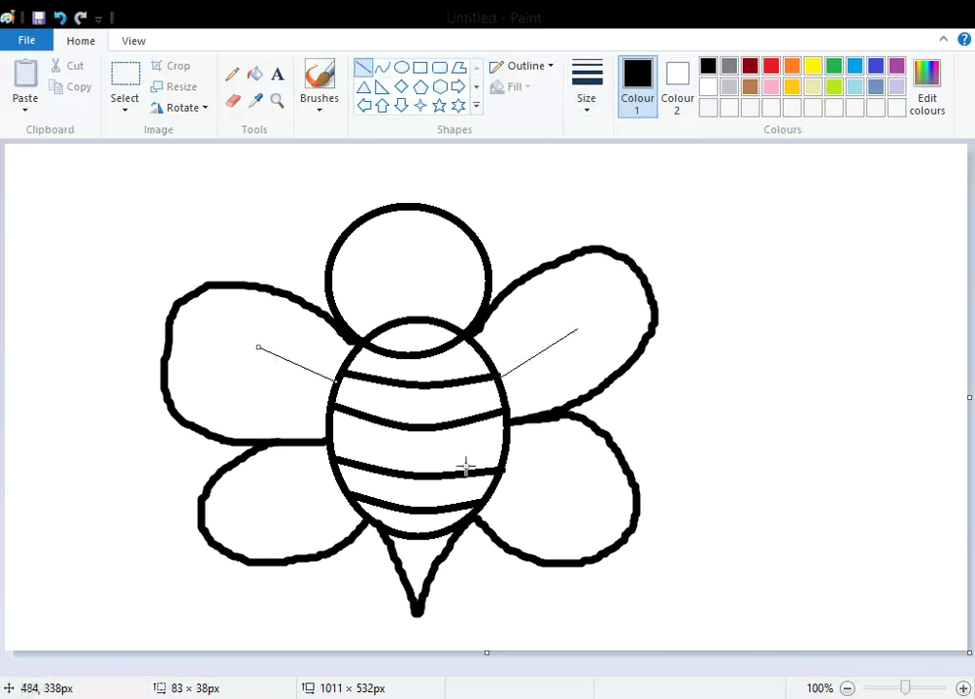
{"action": "mouse_move", "coordinate": [494, 486]}
{"action": "left_mouse_down"}
{"action": "mouse_move", "coordinate": [509, 482]}
{"action": "mouse_move", "coordinate": [565, 520]}
{"action": "left_mouse_up"}
{"action": "left_click_drag", "start_coordinate": [337, 483], "coordinate": [259, 514]}
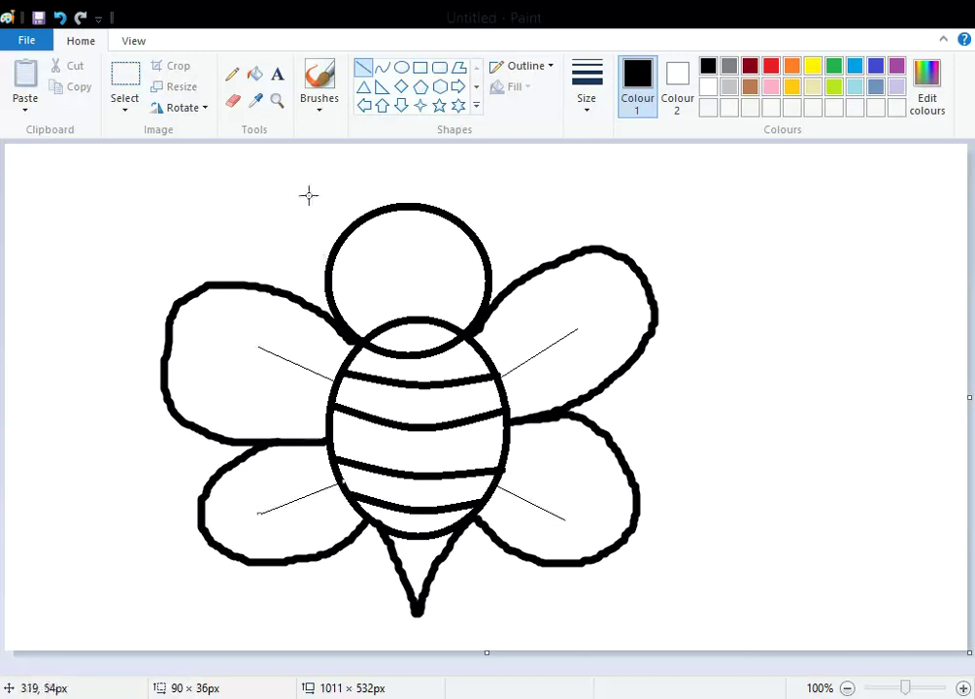
- Brush two black antennae with spiral ends rising from the top of the head
{"action": "left_click", "coordinate": [320, 82]}
{"action": "mouse_move", "coordinate": [450, 212]}
{"action": "left_mouse_down"}
{"action": "mouse_move", "coordinate": [465, 161]}
{"action": "mouse_move", "coordinate": [493, 150]}
{"action": "mouse_move", "coordinate": [518, 154]}
{"action": "mouse_move", "coordinate": [531, 185]}
{"action": "mouse_move", "coordinate": [483, 172]}
{"action": "left_mouse_up"}
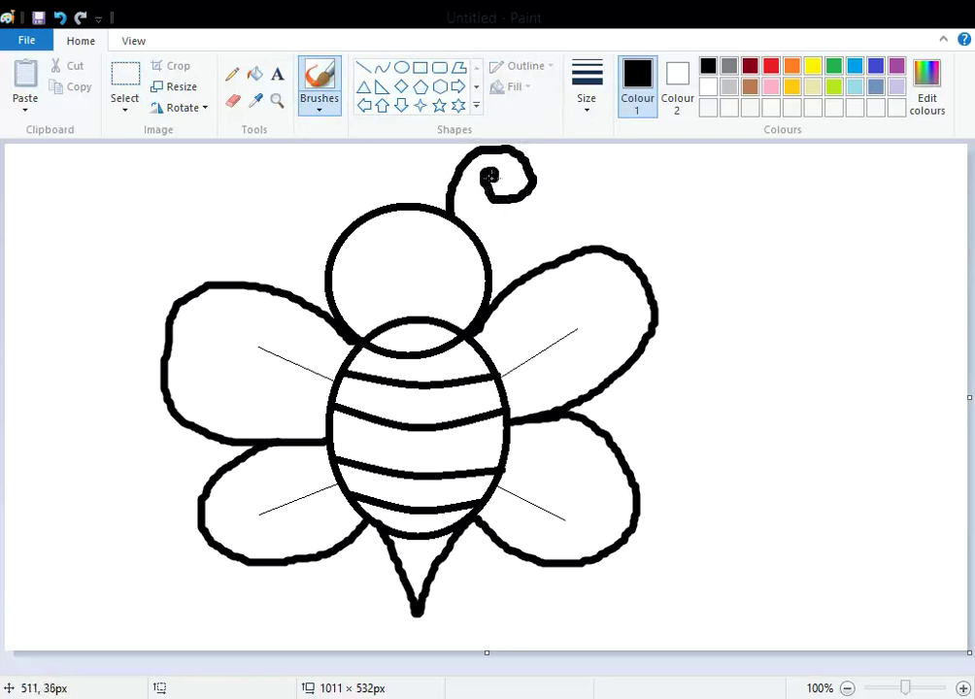
{"action": "mouse_move", "coordinate": [388, 212]}
{"action": "left_mouse_down"}
{"action": "mouse_move", "coordinate": [337, 155]}
{"action": "mouse_move", "coordinate": [293, 173]}
{"action": "mouse_move", "coordinate": [290, 206]}
{"action": "mouse_move", "coordinate": [319, 214]}
{"action": "mouse_move", "coordinate": [316, 180]}
{"action": "left_mouse_up"}
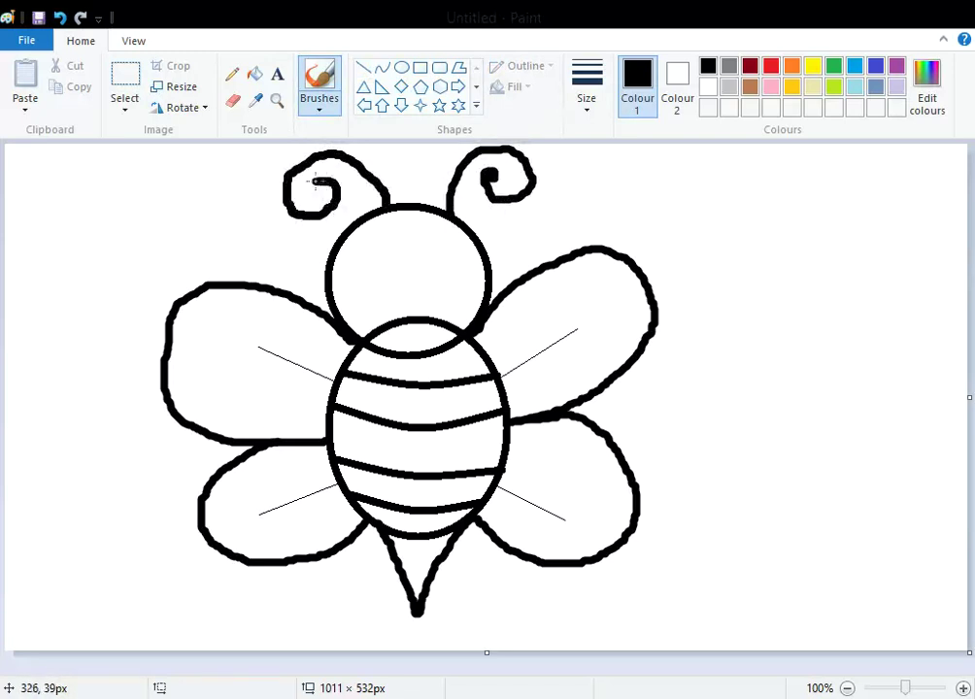
- Draw two round eyes of about 47 px side by side in the upper head, using the third line thickness
{"action": "left_click", "coordinate": [401, 67]}
{"action": "left_click", "coordinate": [585, 89]}
{"action": "left_click", "coordinate": [595, 214]}
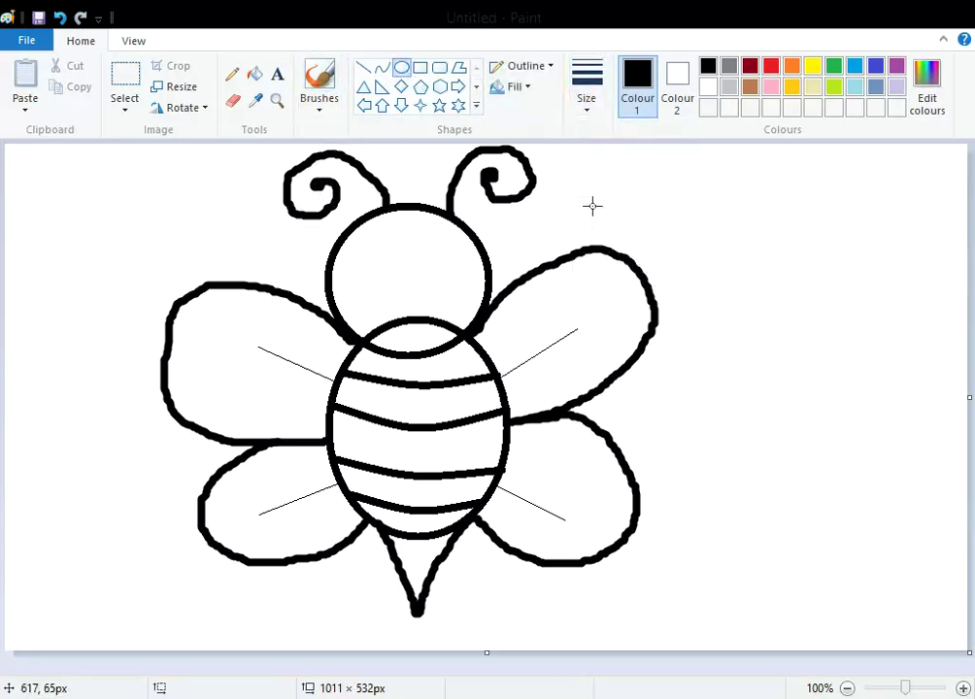
{"action": "left_click_drag", "start_coordinate": [425, 230], "coordinate": [444, 248]}
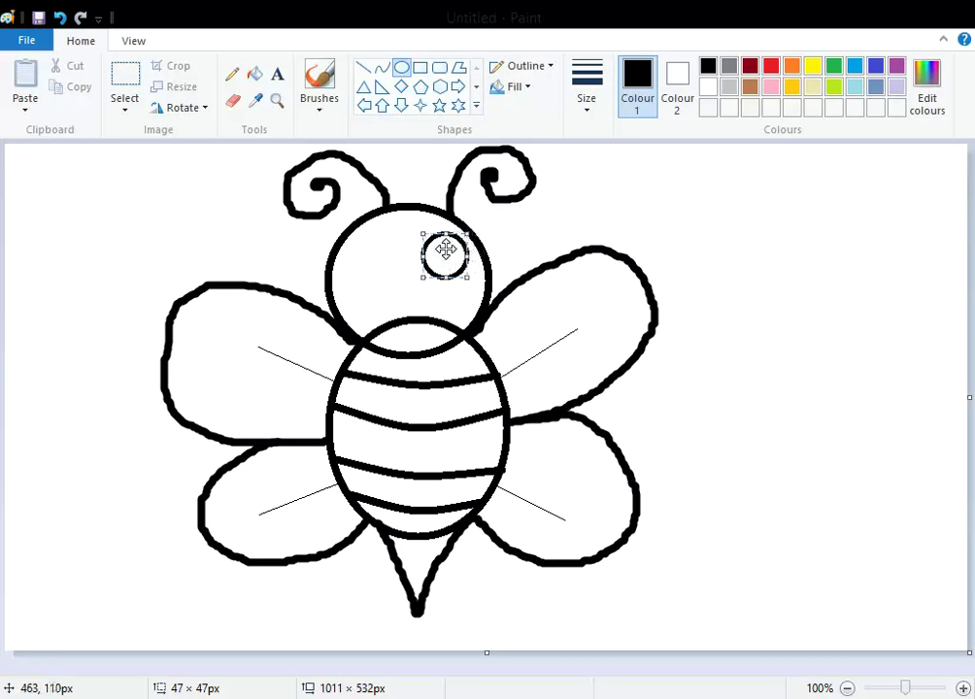
{"action": "left_click_drag", "start_coordinate": [361, 239], "coordinate": [406, 283]}
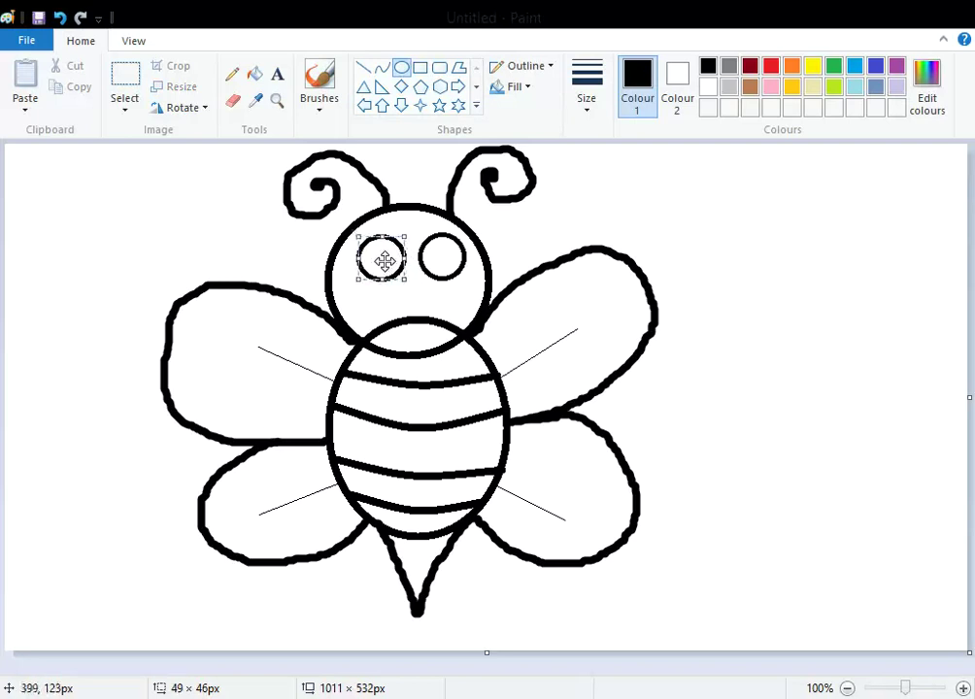
- Erase the part of the body outline that overlaps the inside of the head, using the largest eraser size
{"action": "left_click", "coordinate": [326, 77]}
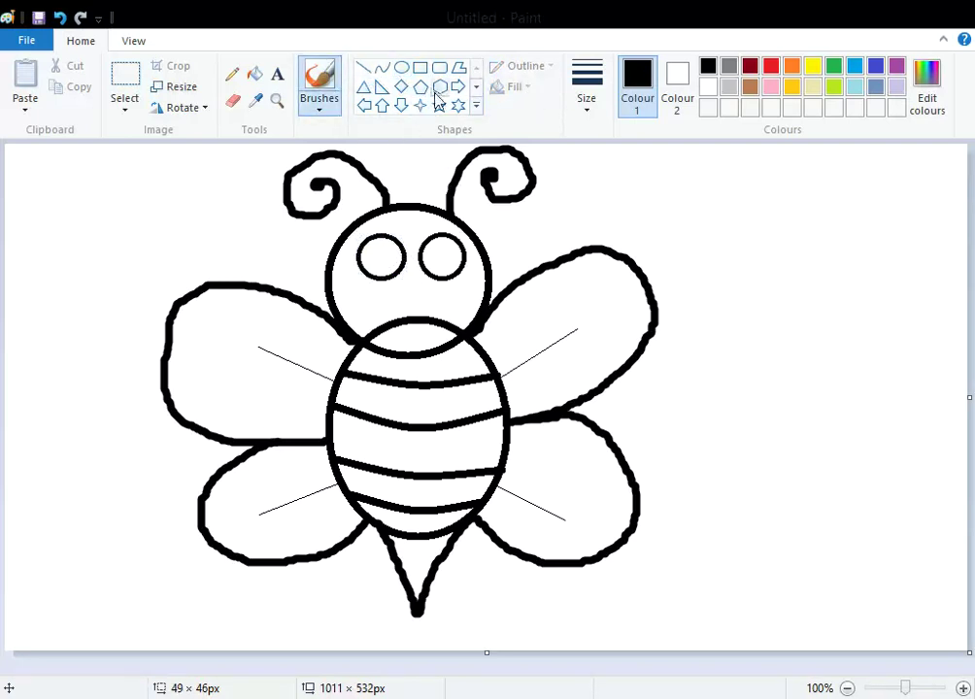
{"action": "left_click", "coordinate": [233, 100]}
{"action": "left_click", "coordinate": [586, 97]}
{"action": "left_click", "coordinate": [602, 248]}
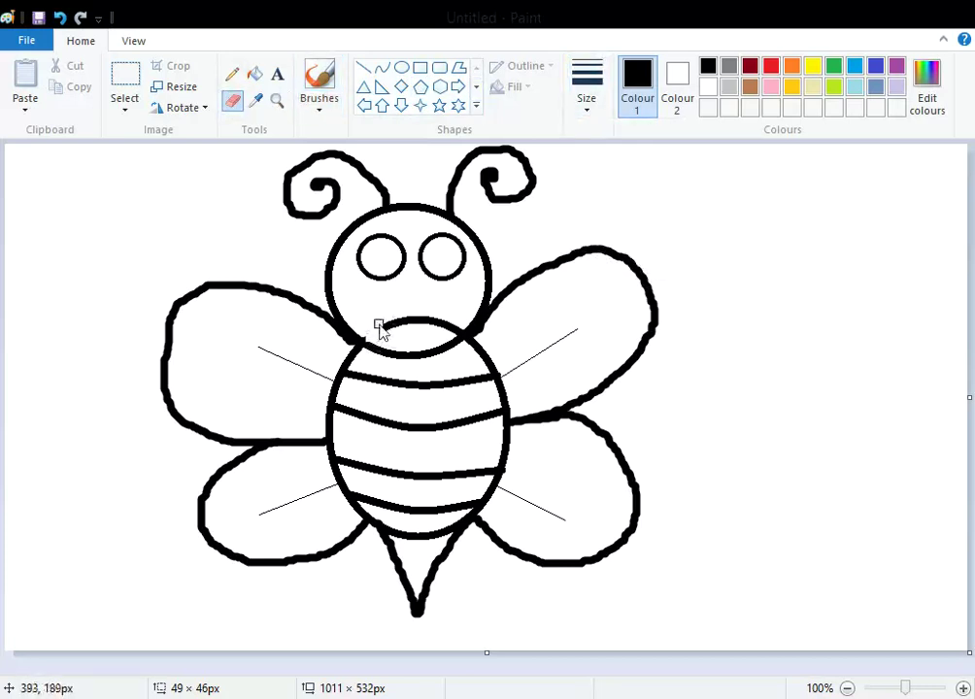
{"action": "left_click_drag", "start_coordinate": [429, 328], "coordinate": [459, 328]}
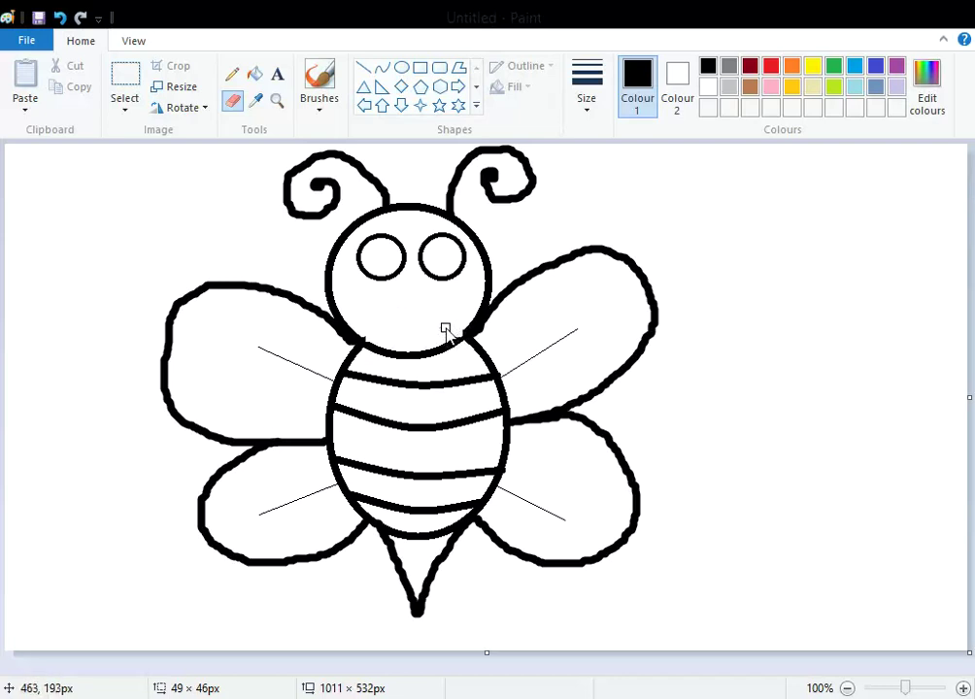
- Brush a smiling mouth with cheek marks at both ends below the eyes, using the third stroke thickness
{"action": "left_click", "coordinate": [319, 79]}
{"action": "left_click", "coordinate": [580, 105]}
{"action": "left_click", "coordinate": [583, 203]}
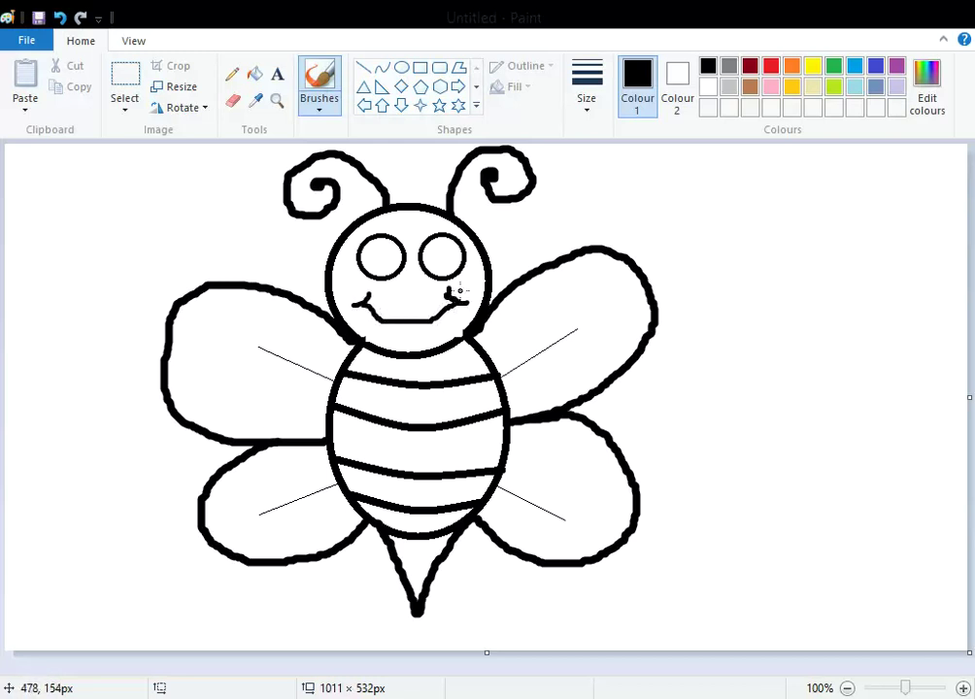
- Draw two small highlight ovals in each eye, one upper-left and one lower-right, about 12 px wide, with the thinnest line size
{"action": "left_click", "coordinate": [401, 67]}
{"action": "left_click", "coordinate": [586, 87]}
{"action": "left_click", "coordinate": [588, 141]}
{"action": "left_click_drag", "start_coordinate": [429, 242], "coordinate": [439, 252]}
{"action": "left_click_drag", "start_coordinate": [368, 241], "coordinate": [378, 254]}
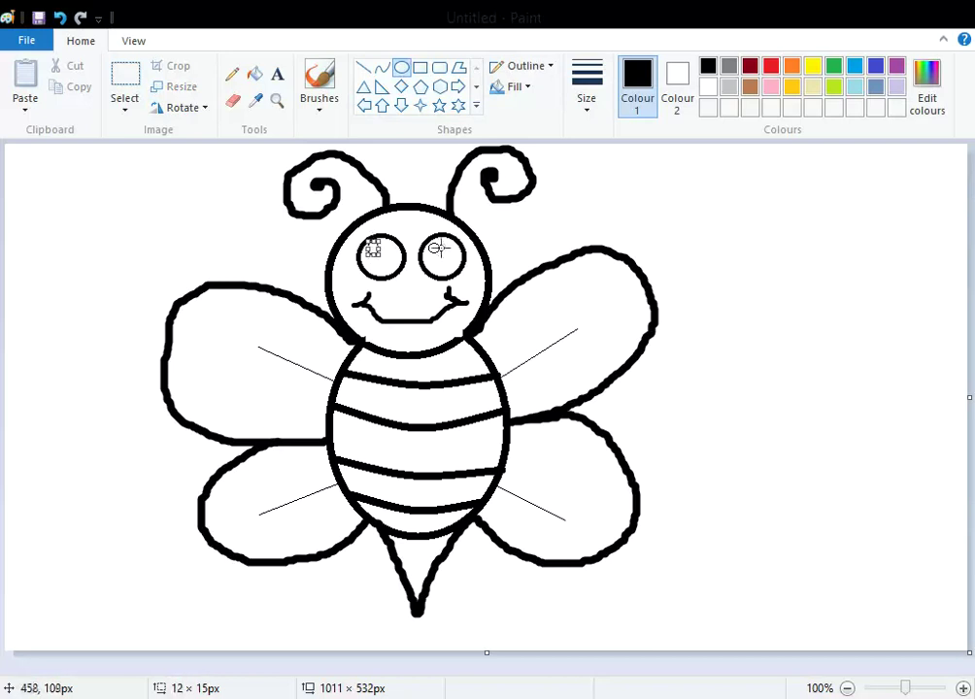
{"action": "left_click_drag", "start_coordinate": [450, 257], "coordinate": [461, 267]}
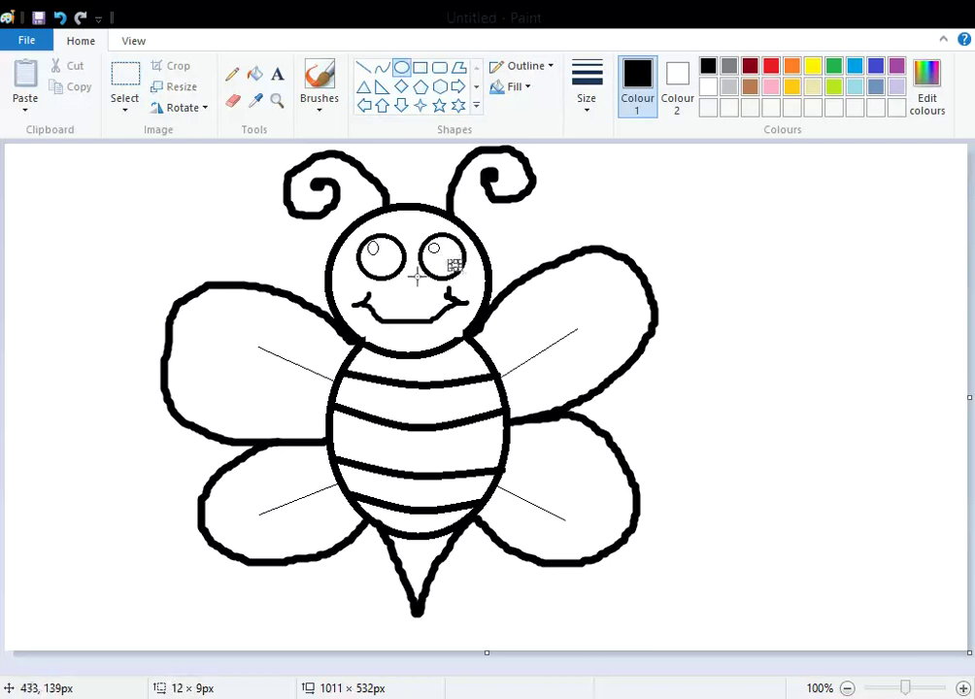
{"action": "left_click_drag", "start_coordinate": [386, 259], "coordinate": [397, 270]}
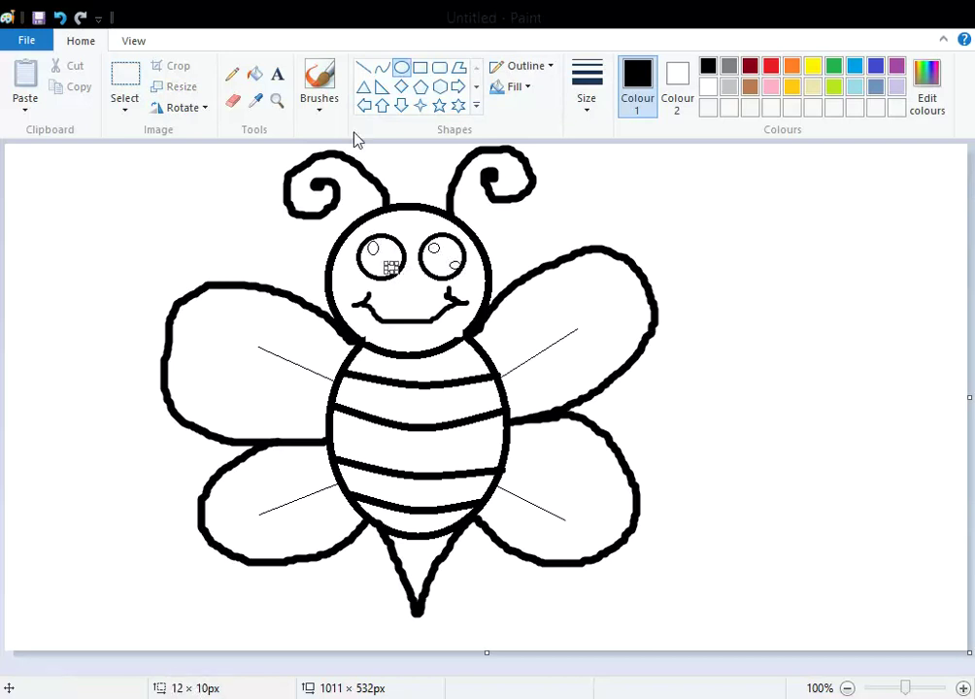
- Fill both eyes with black, leaving the highlight ovals white
{"action": "left_click", "coordinate": [255, 74]}
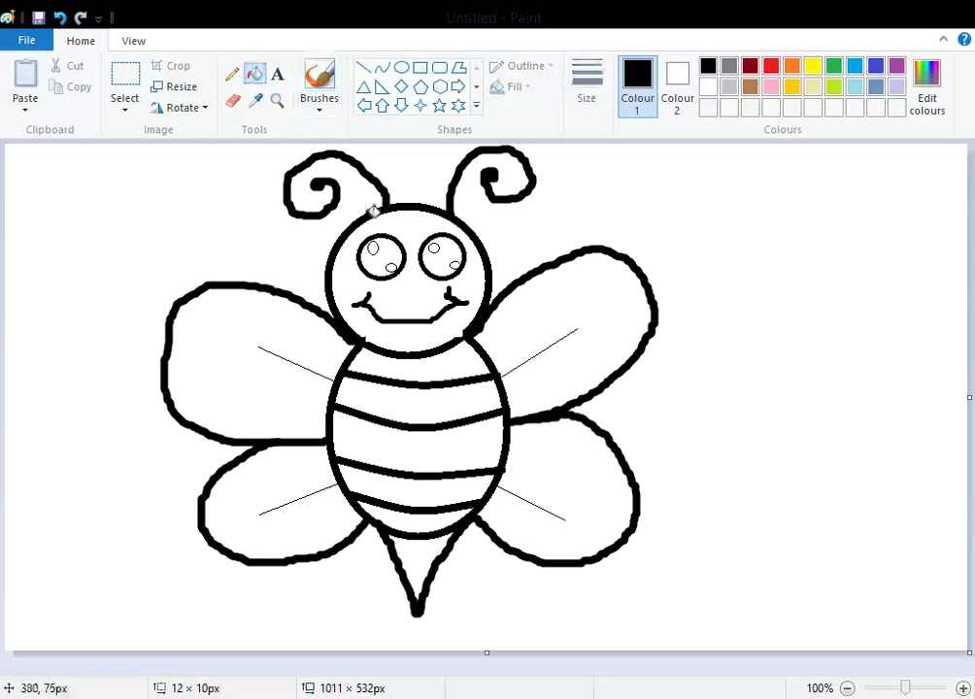
{"action": "left_click", "coordinate": [393, 258]}
{"action": "left_click", "coordinate": [453, 256]}
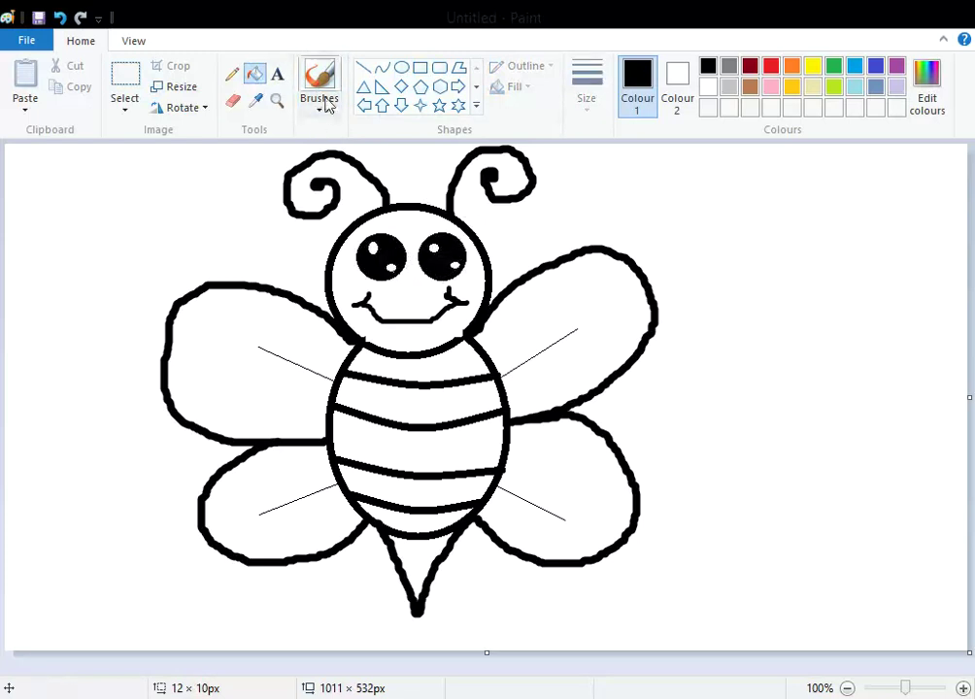
- Draw short eyelashes above the outer side of both eyes with straight lines of the thinnest size
{"action": "left_click", "coordinate": [363, 68]}
{"action": "left_click", "coordinate": [586, 85]}
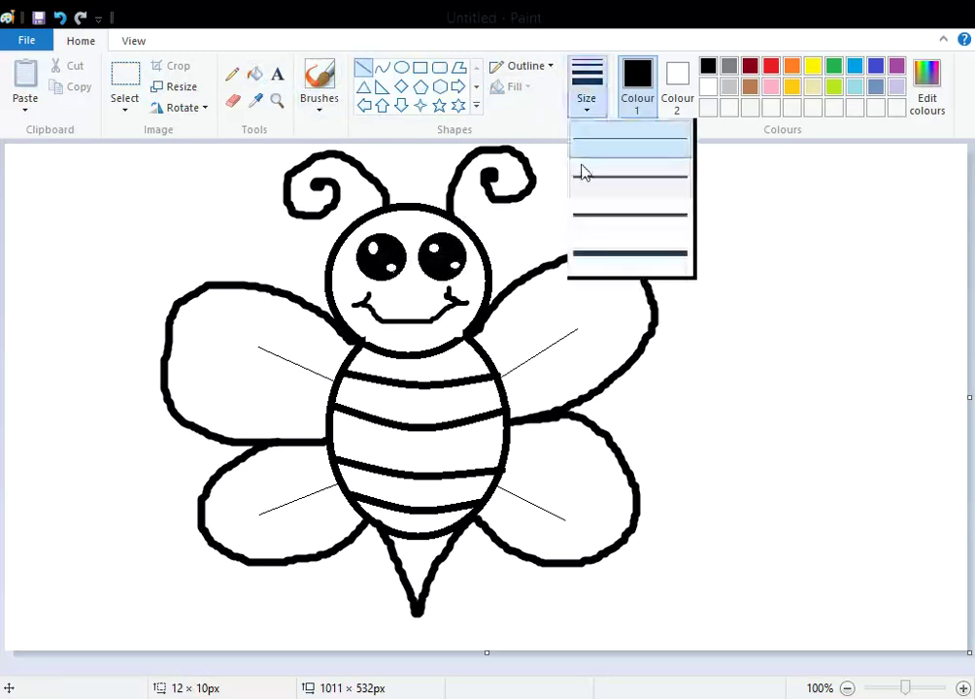
{"action": "left_click", "coordinate": [583, 138]}
{"action": "mouse_move", "coordinate": [443, 224]}
{"action": "left_mouse_down"}
{"action": "mouse_move", "coordinate": [457, 237]}
{"action": "mouse_move", "coordinate": [445, 244]}
{"action": "left_mouse_up"}
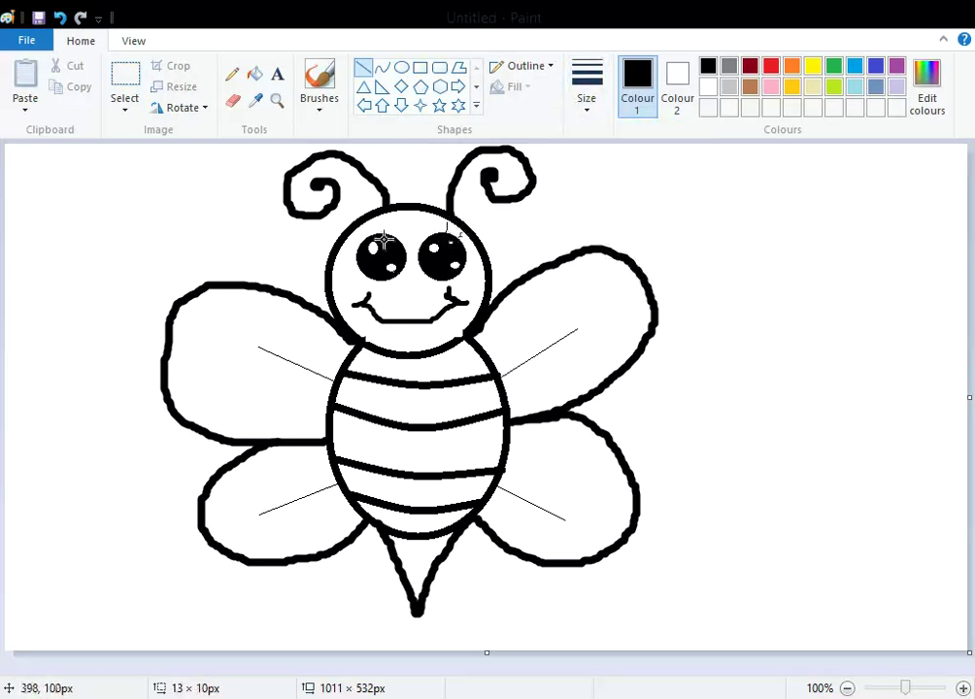
{"action": "left_click_drag", "start_coordinate": [361, 226], "coordinate": [370, 250]}
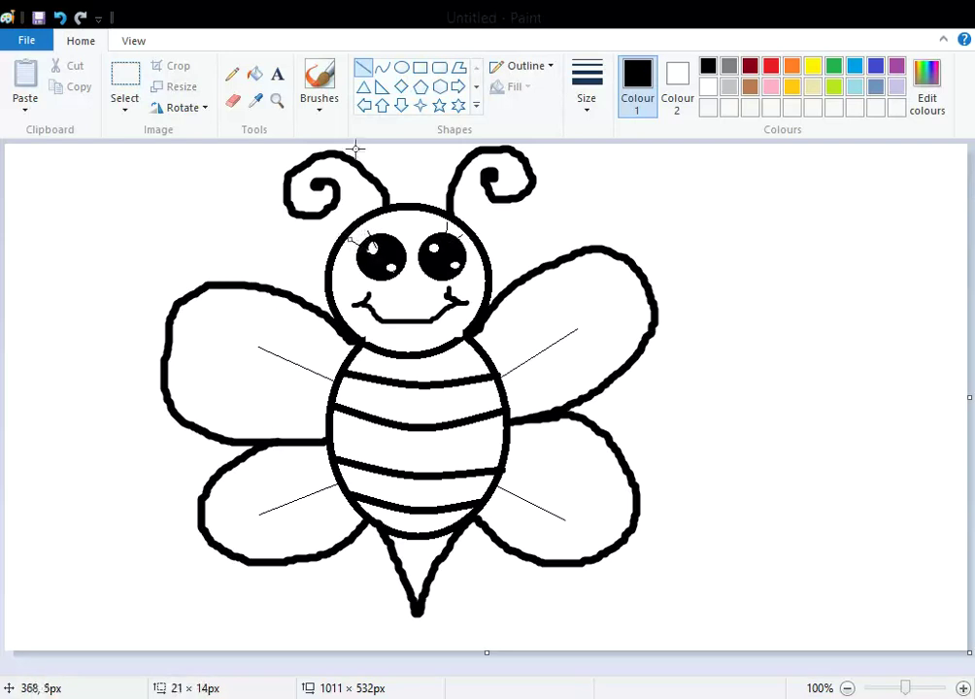
- Mix a custom light blue with hue 127 and saturation 222, and fill all four wings with it
{"action": "left_click", "coordinate": [254, 75]}
{"action": "left_click", "coordinate": [929, 97]}
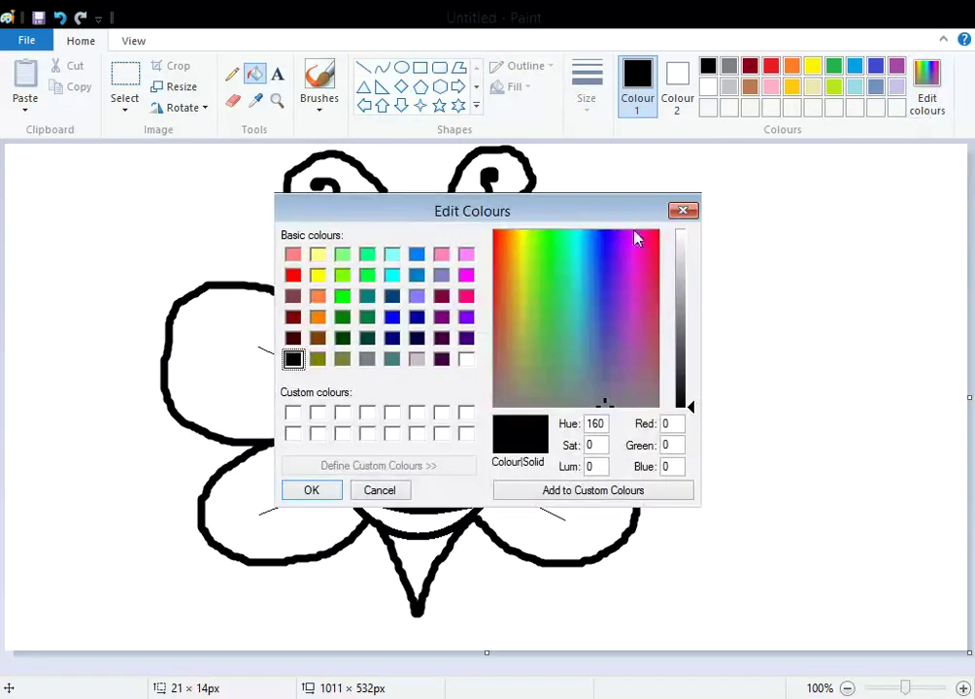
{"action": "left_click", "coordinate": [582, 243]}
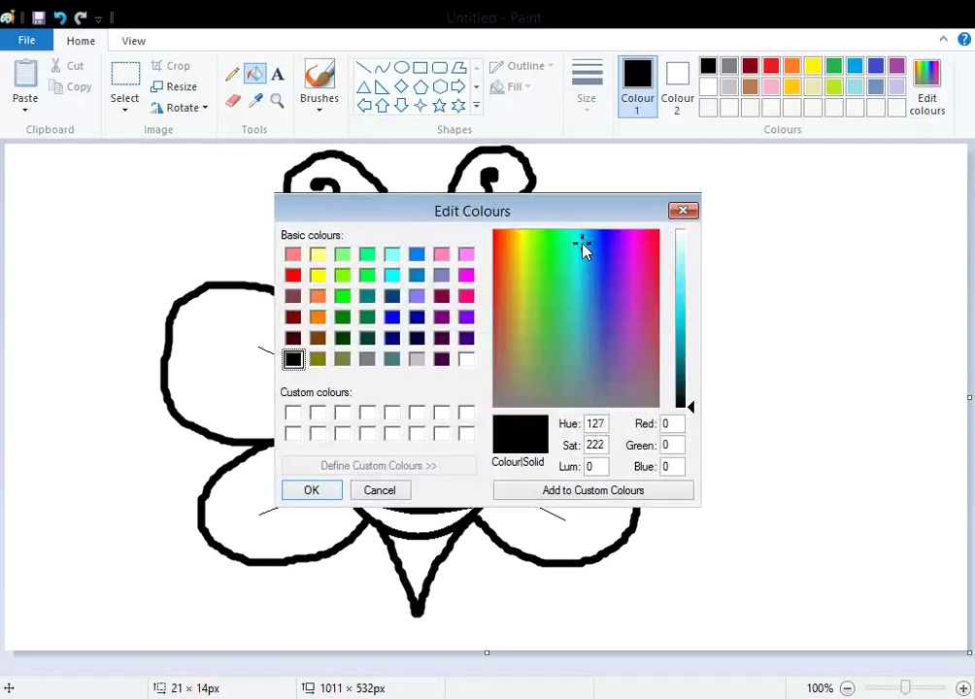
{"action": "left_click", "coordinate": [681, 255]}
{"action": "left_click", "coordinate": [310, 490]}
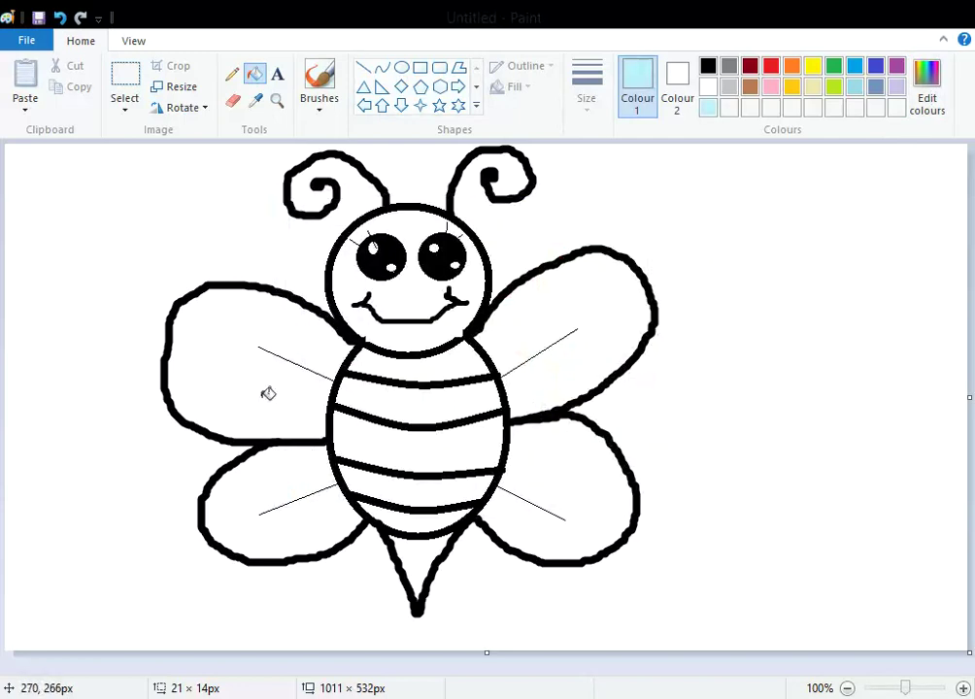
{"action": "left_click", "coordinate": [267, 420]}
{"action": "left_click", "coordinate": [277, 478]}
{"action": "left_click", "coordinate": [565, 470]}
{"action": "left_click", "coordinate": [581, 360]}
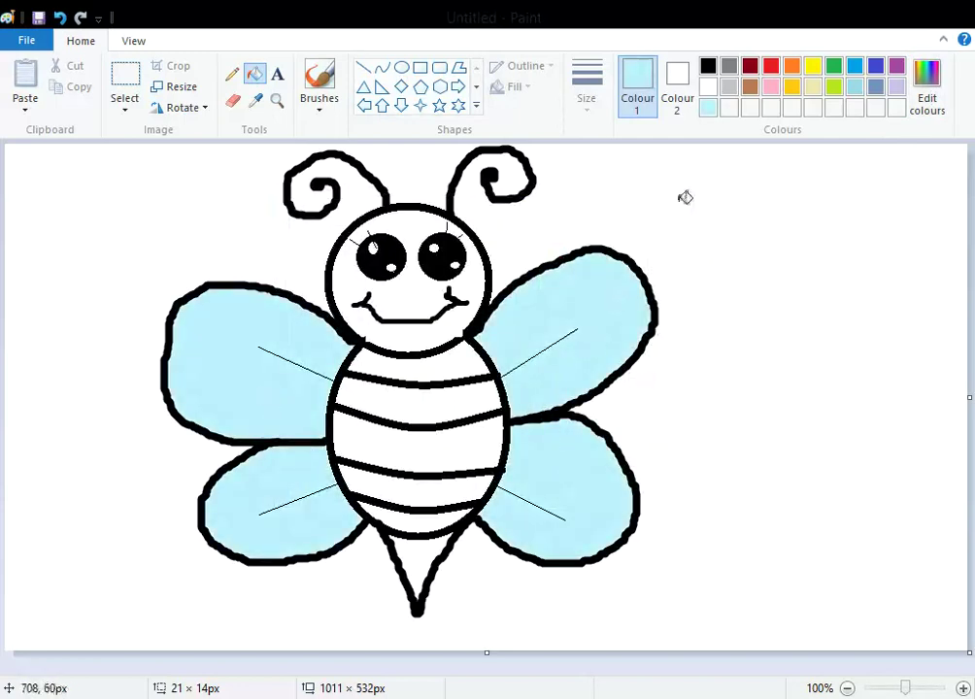
- Fill the second and fourth bands of the bee's body and the stinger with black
{"action": "left_click", "coordinate": [707, 66]}
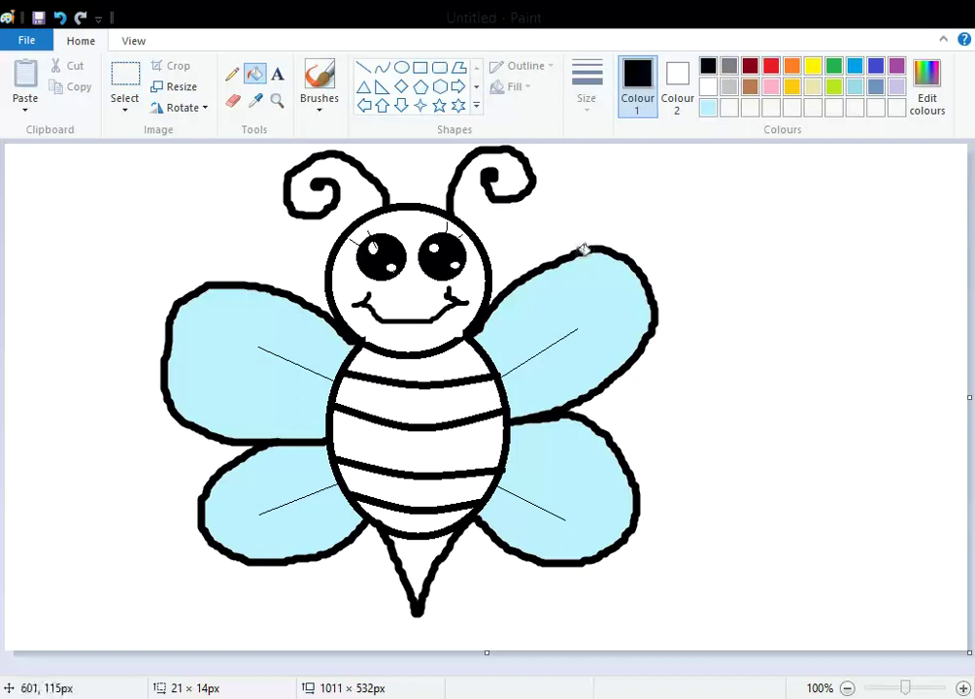
{"action": "left_click", "coordinate": [449, 388]}
{"action": "left_click", "coordinate": [445, 485]}
{"action": "left_click", "coordinate": [430, 552]}
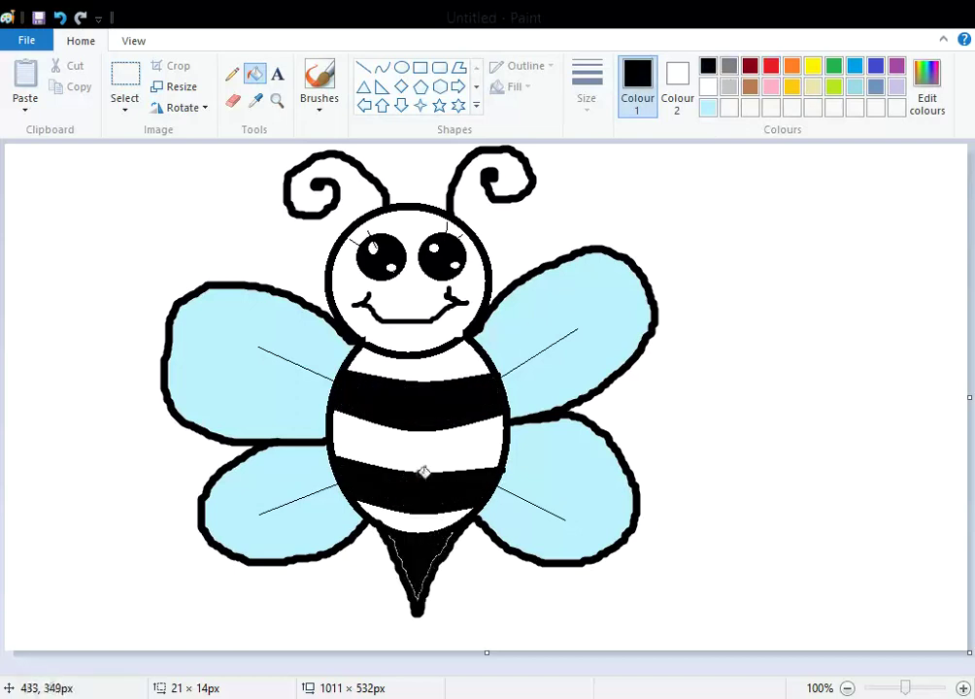
- Fill the bee's head and the three remaining white body bands with yellow
{"action": "left_click", "coordinate": [814, 66]}
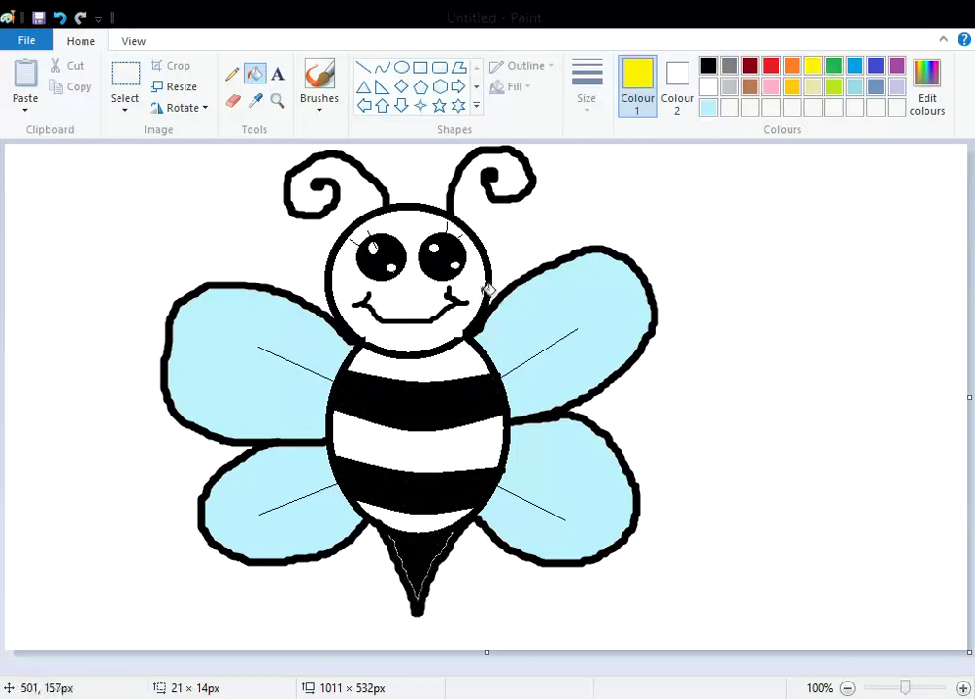
{"action": "left_click", "coordinate": [466, 328]}
{"action": "left_click", "coordinate": [449, 365]}
{"action": "left_click", "coordinate": [465, 427]}
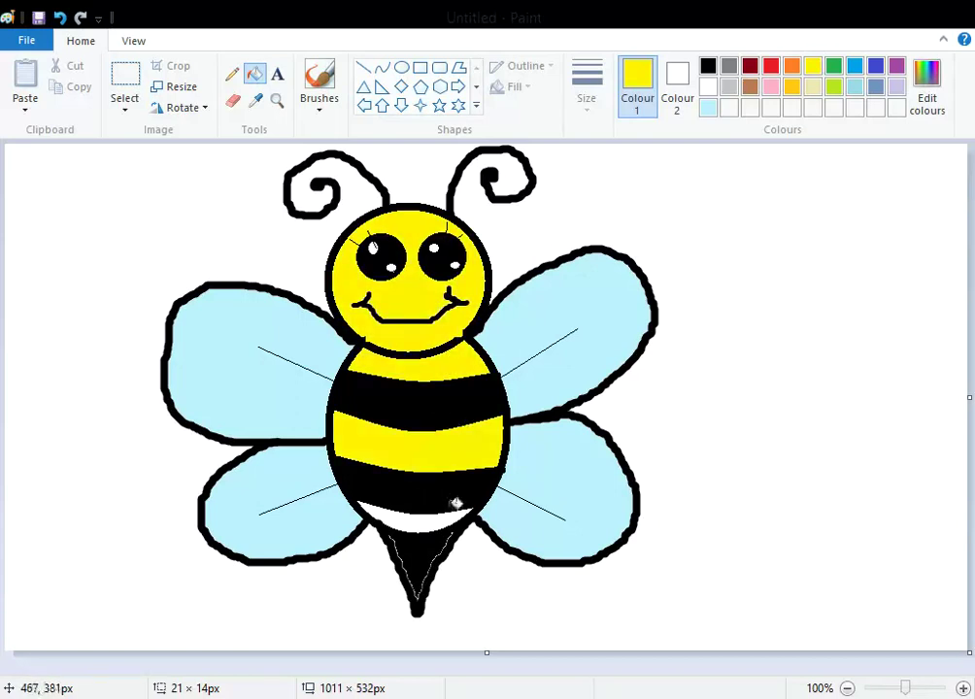
{"action": "left_click", "coordinate": [439, 522]}
- Paint over the thin white gaps along the stinger's edges with a black brush
{"action": "left_click", "coordinate": [319, 87]}
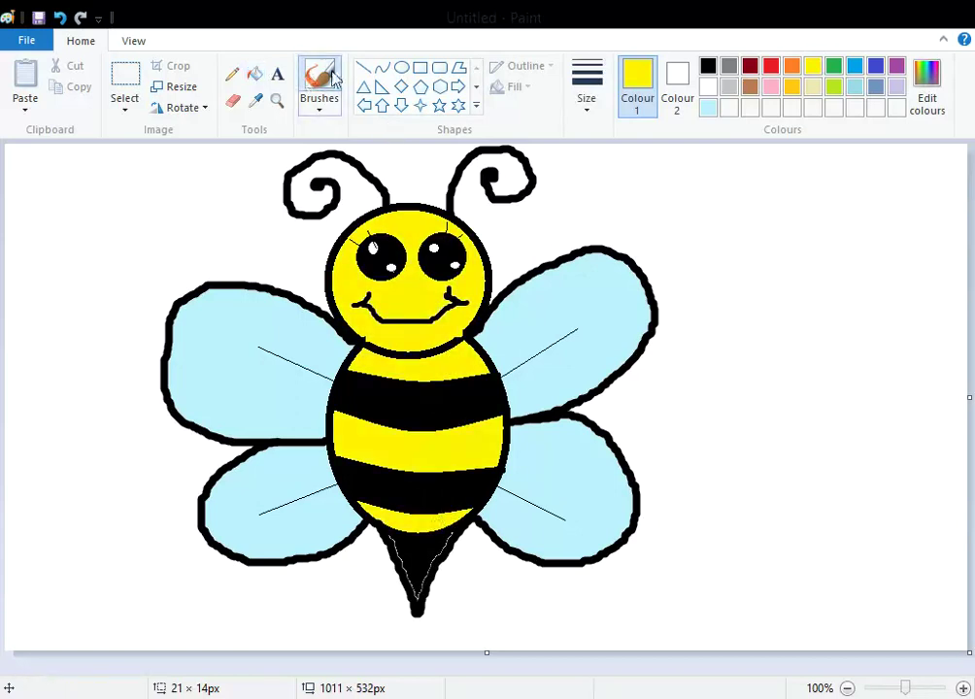
{"action": "left_click", "coordinate": [708, 66]}
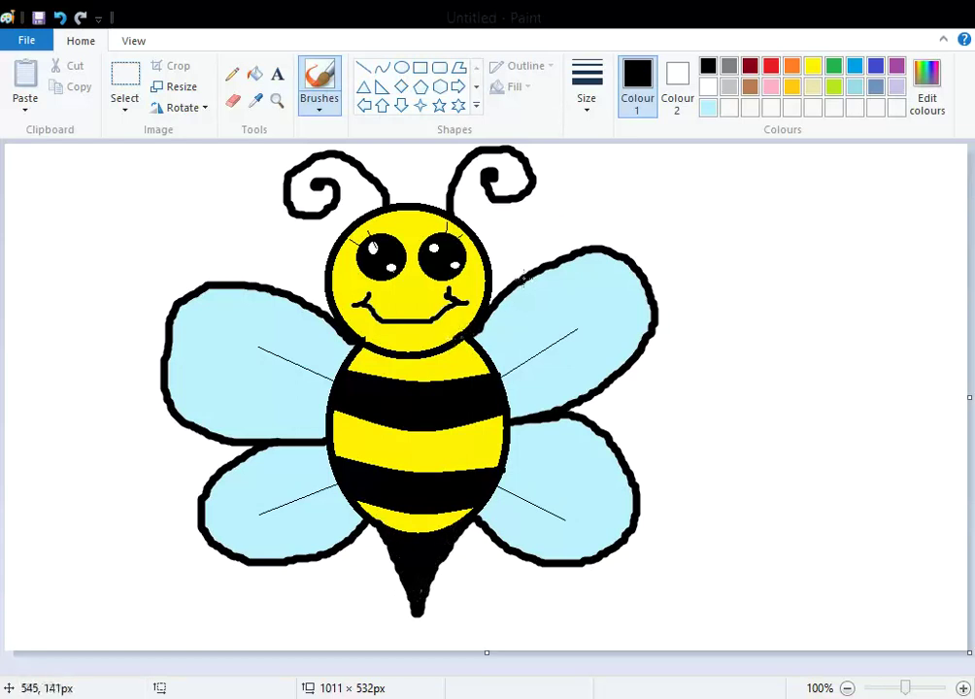
- Fill the white background around the bee with light turquoise as the sky
{"action": "left_click", "coordinate": [255, 74]}
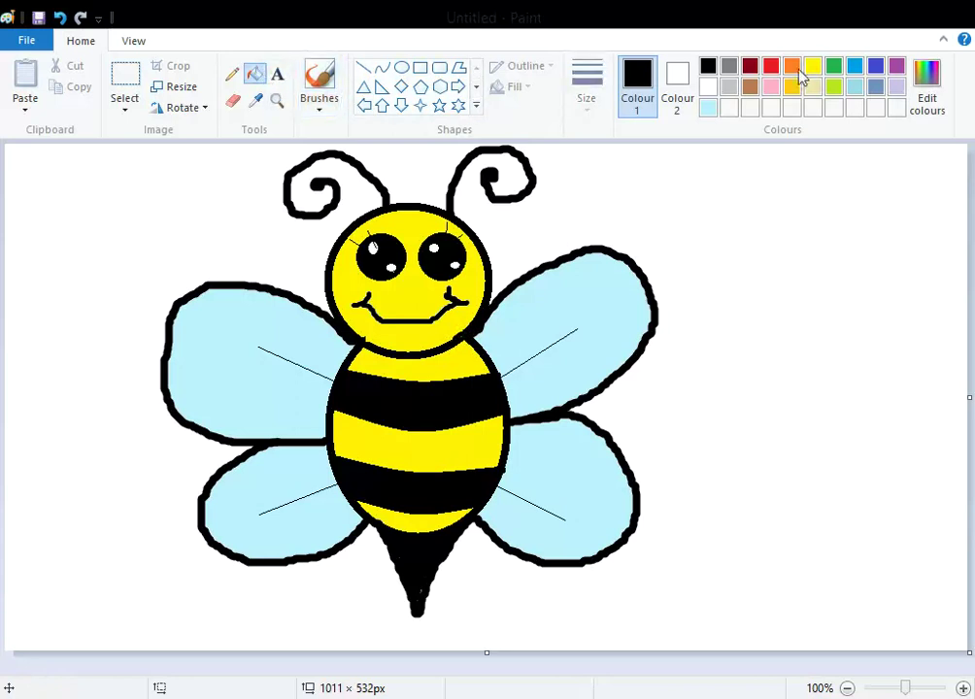
{"action": "left_click", "coordinate": [852, 88]}
{"action": "left_click", "coordinate": [793, 232]}
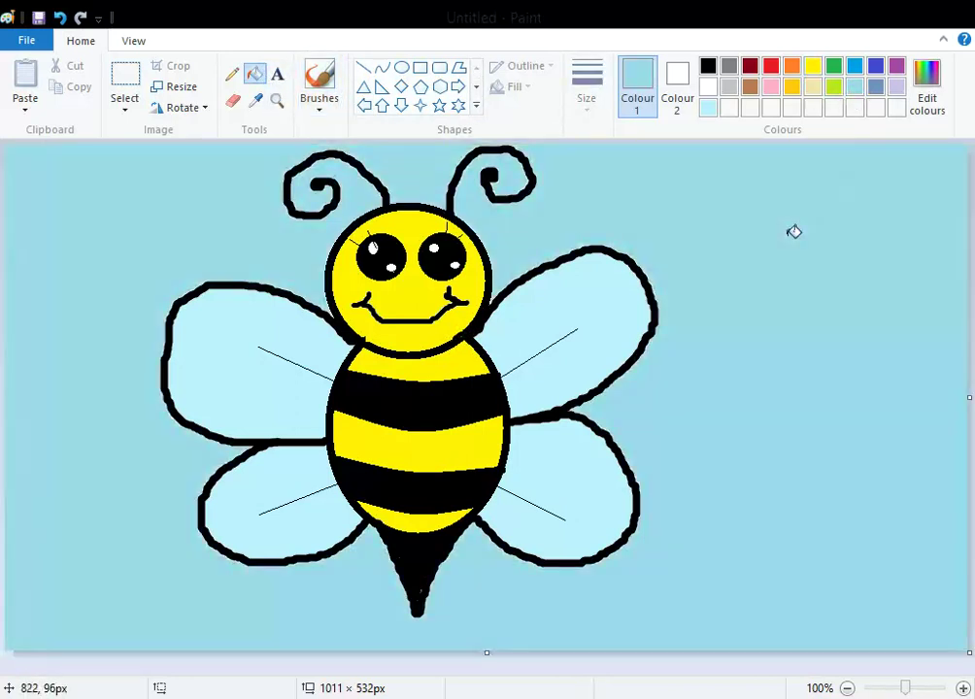
- Paint four elongated white clouds with the Oil brush, two on each side of the bee at upper and lower heights
{"action": "left_click", "coordinate": [319, 102]}
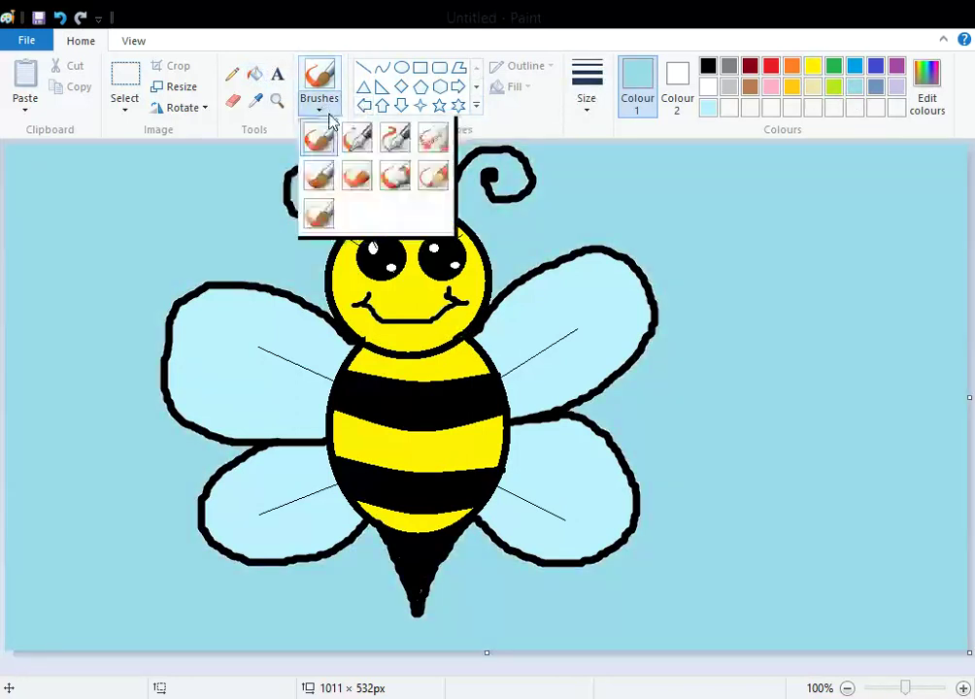
{"action": "left_click", "coordinate": [317, 172]}
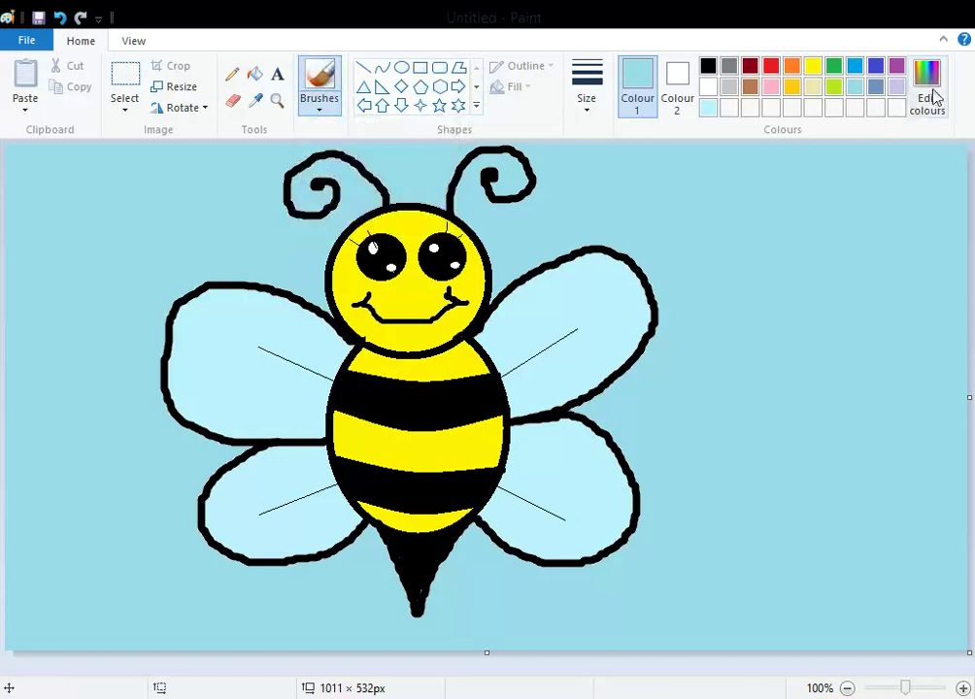
{"action": "left_click", "coordinate": [708, 86]}
{"action": "mouse_move", "coordinate": [789, 195]}
{"action": "left_mouse_down"}
{"action": "mouse_move", "coordinate": [862, 178]}
{"action": "mouse_move", "coordinate": [938, 182]}
{"action": "mouse_move", "coordinate": [821, 193]}
{"action": "mouse_move", "coordinate": [773, 185]}
{"action": "mouse_move", "coordinate": [835, 199]}
{"action": "left_mouse_up"}
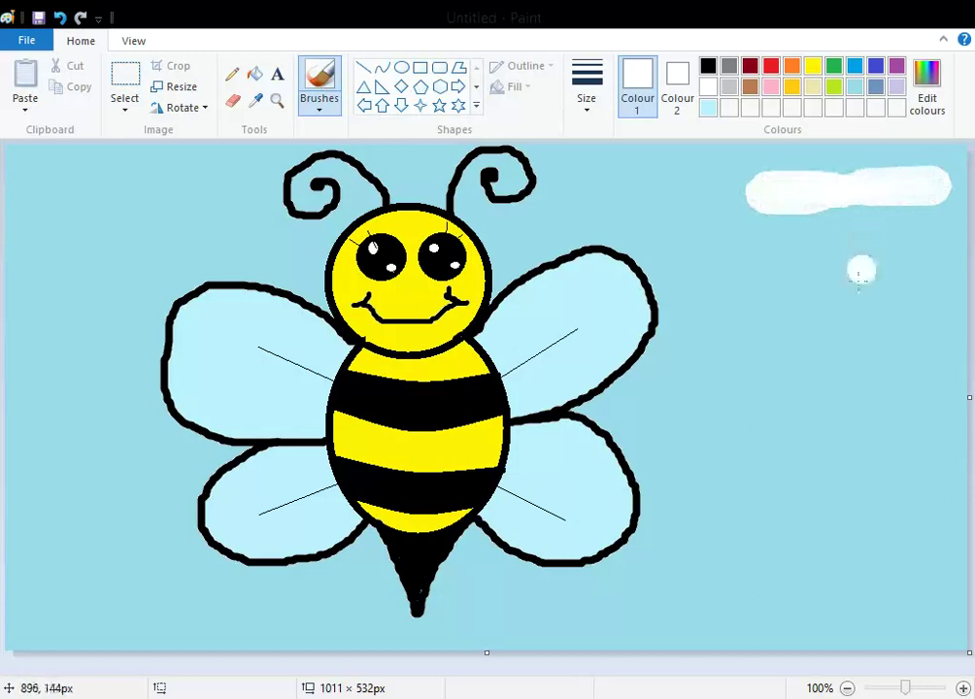
{"action": "mouse_move", "coordinate": [728, 367]}
{"action": "left_mouse_down"}
{"action": "mouse_move", "coordinate": [878, 359]}
{"action": "mouse_move", "coordinate": [835, 382]}
{"action": "mouse_move", "coordinate": [722, 385]}
{"action": "mouse_move", "coordinate": [681, 370]}
{"action": "mouse_move", "coordinate": [743, 368]}
{"action": "left_mouse_up"}
{"action": "mouse_move", "coordinate": [22, 194]}
{"action": "left_mouse_down"}
{"action": "mouse_move", "coordinate": [135, 198]}
{"action": "mouse_move", "coordinate": [5, 192]}
{"action": "mouse_move", "coordinate": [39, 186]}
{"action": "left_mouse_up"}
{"action": "mouse_move", "coordinate": [88, 561]}
{"action": "left_mouse_down"}
{"action": "mouse_move", "coordinate": [8, 551]}
{"action": "mouse_move", "coordinate": [7, 567]}
{"action": "mouse_move", "coordinate": [133, 562]}
{"action": "mouse_move", "coordinate": [103, 546]}
{"action": "left_mouse_up"}
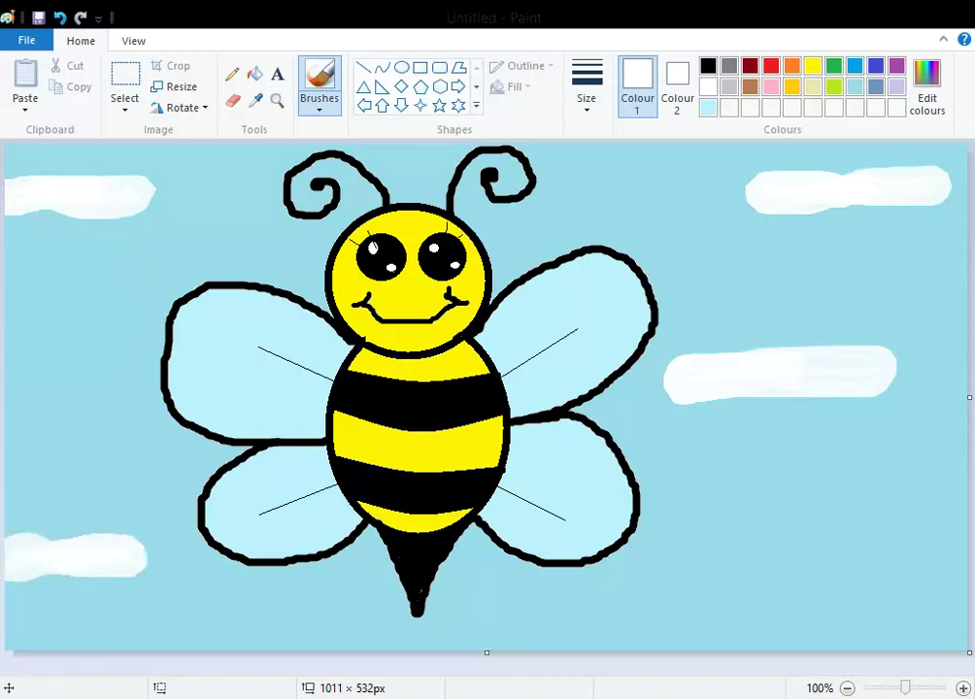